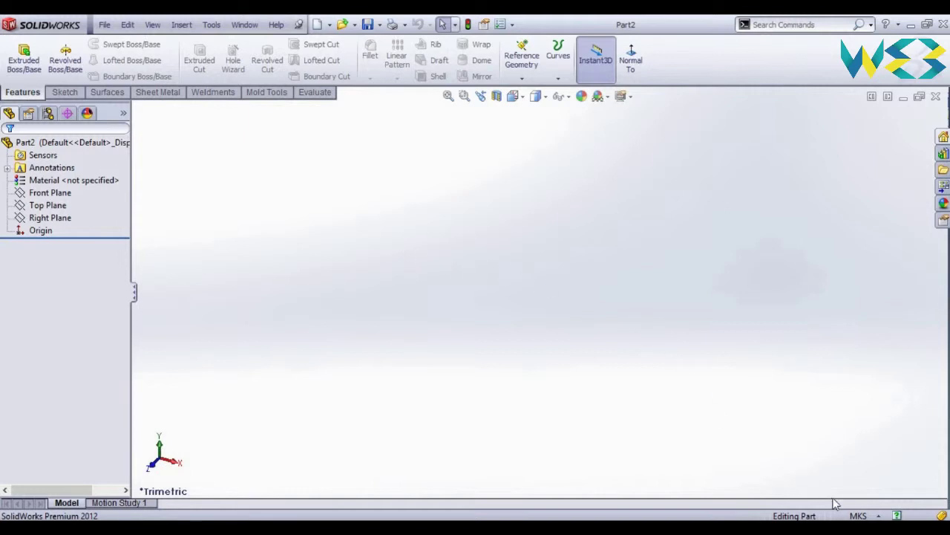
# - Switch the part units to MMGS and start a sketch on the Front Plane
pyautogui.click(859, 515)
pyautogui.click(842, 470)
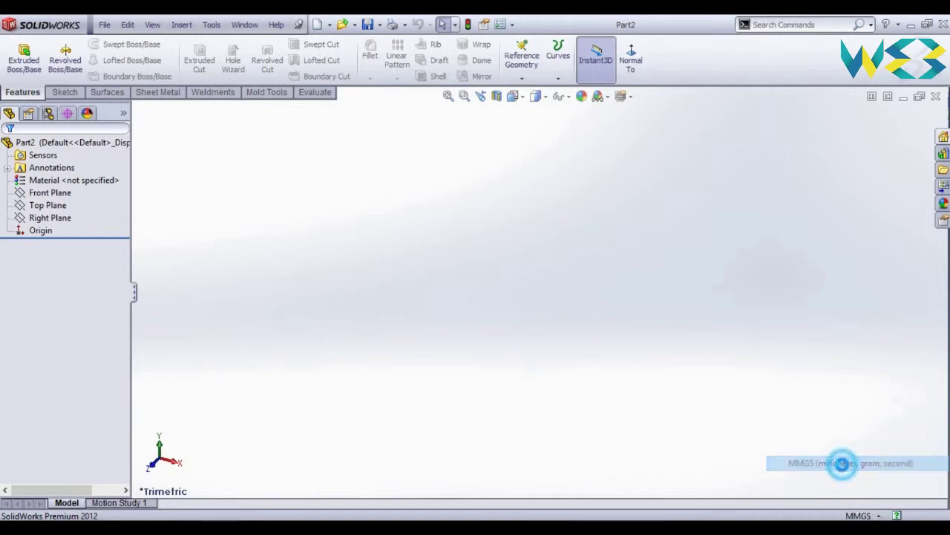
pyautogui.rightClick(46, 193)
pyautogui.click(61, 176)
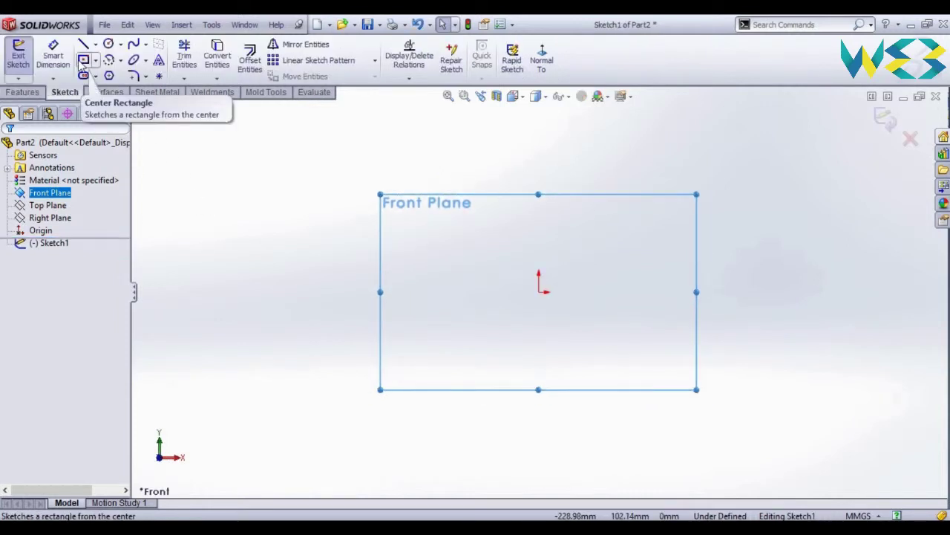
# - Draw a centre rectangle anchored on the origin
pyautogui.click(84, 61)
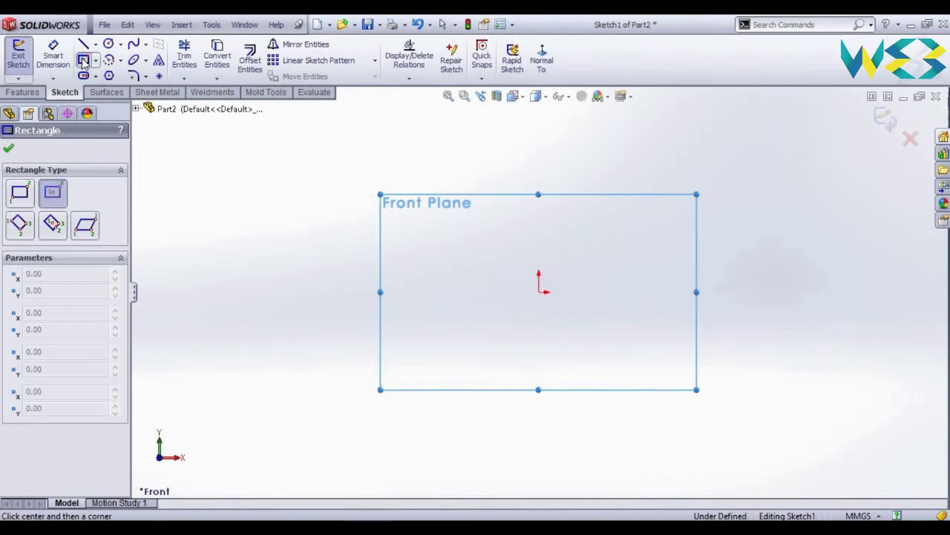
pyautogui.click(539, 291)
pyautogui.click(572, 304)
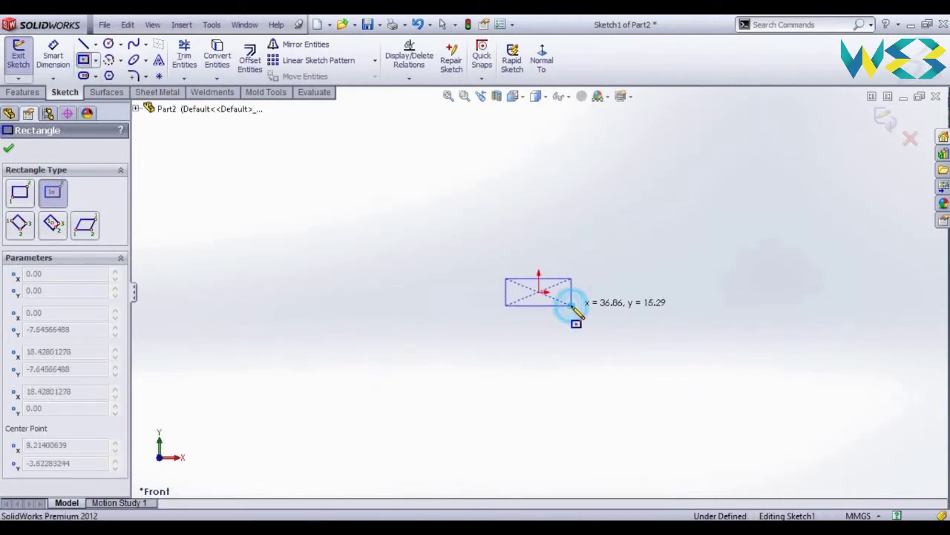
pyautogui.rightClick(571, 303)
pyautogui.click(597, 178)
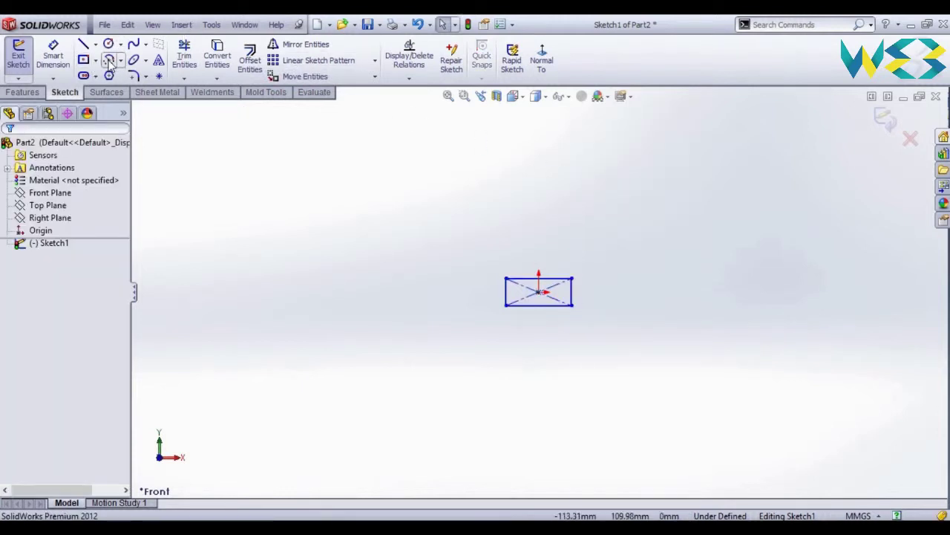
# - Add a centrepoint arc circle through the rectangle's right-hand corners and fit the view
pyautogui.click(108, 60)
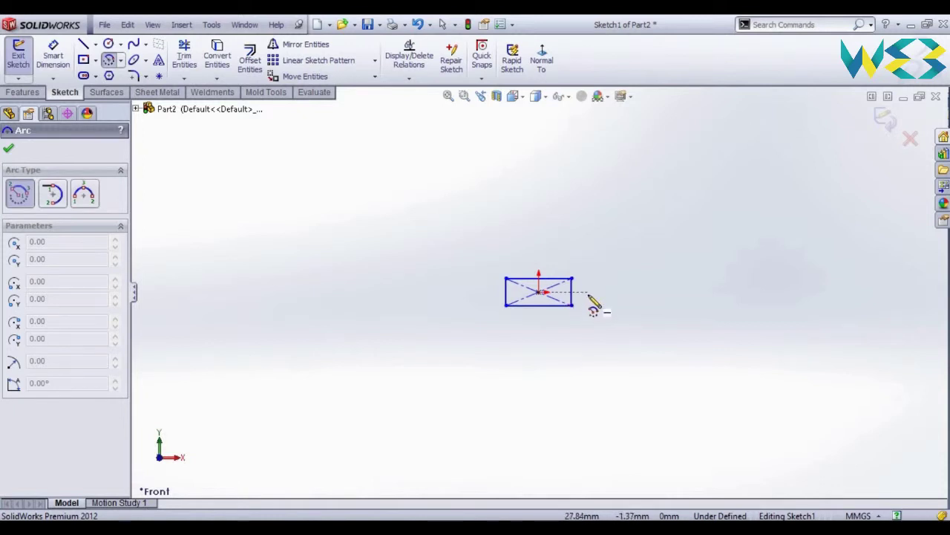
pyautogui.click(588, 292)
pyautogui.click(572, 279)
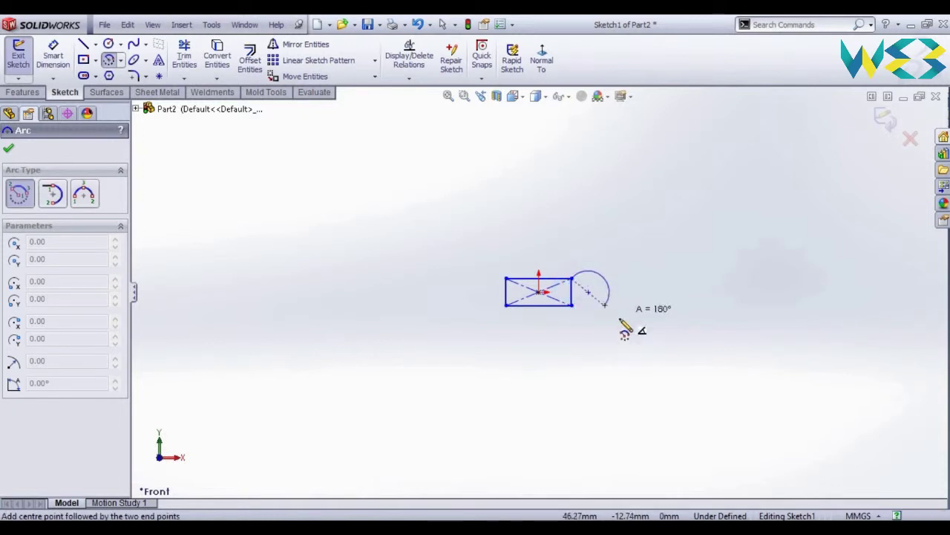
pyautogui.click(572, 305)
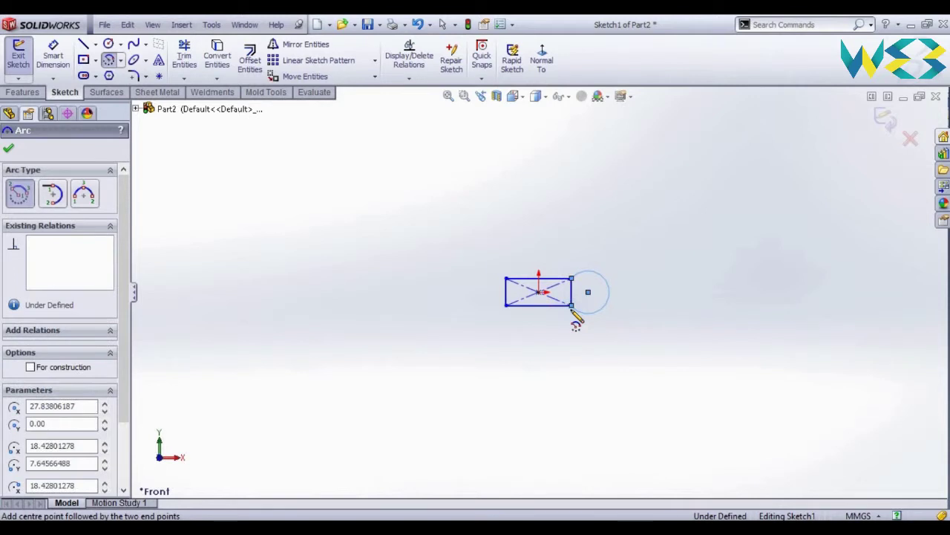
pyautogui.rightClick(576, 319)
pyautogui.click(602, 190)
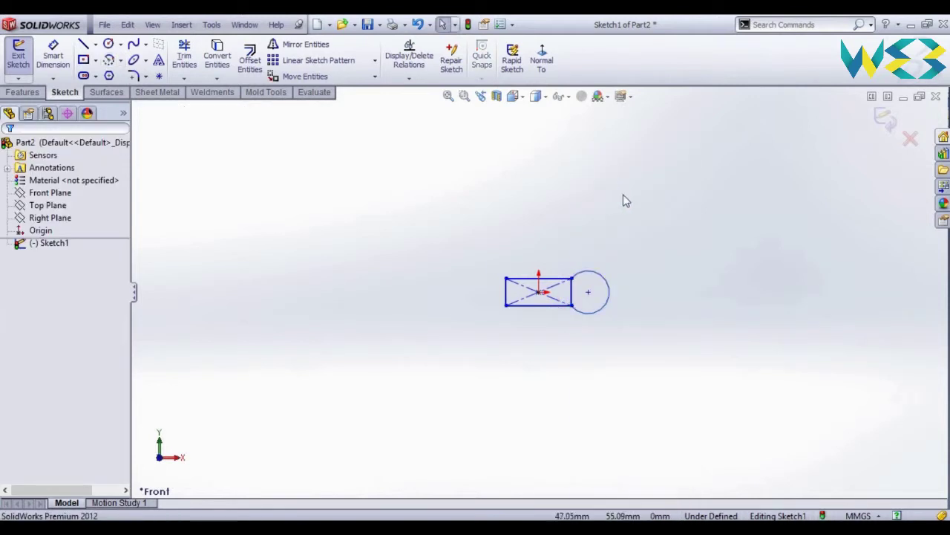
pyautogui.scroll(-2, 624, 201)
pyautogui.scroll(-3, 580, 400)
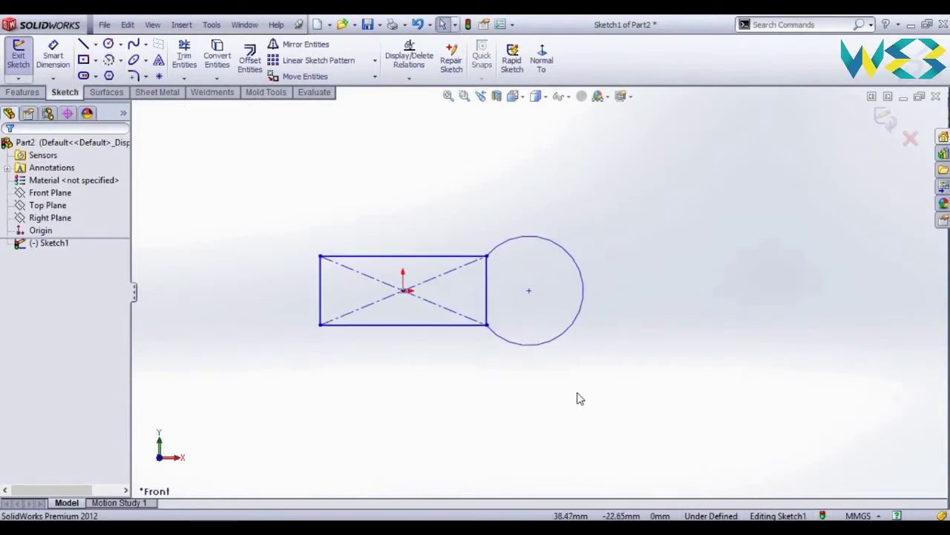
pyautogui.press('f')
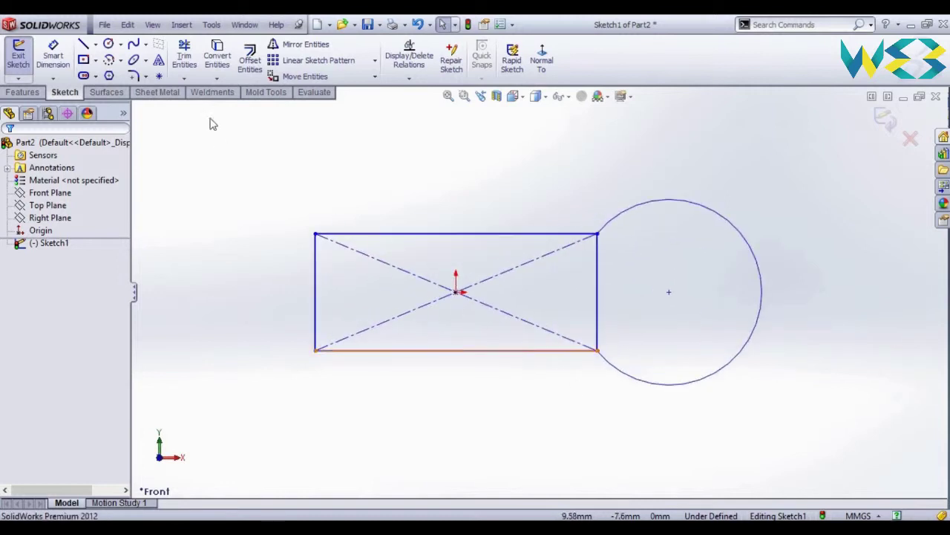
# - Power-trim away the rectangle's right edge, its diagonals and the inner arc
pyautogui.click(184, 55)
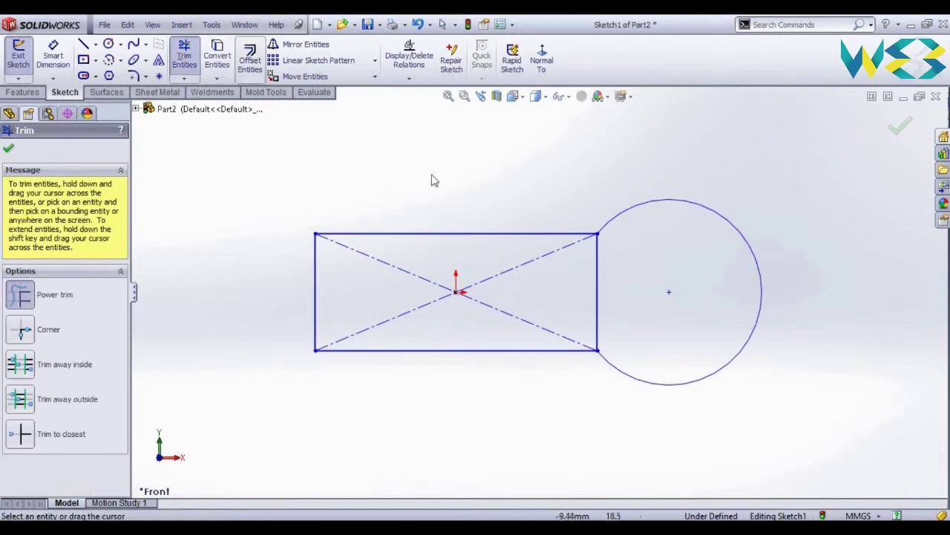
pyautogui.moveTo(501, 255); pyautogui.dragTo(640, 273)
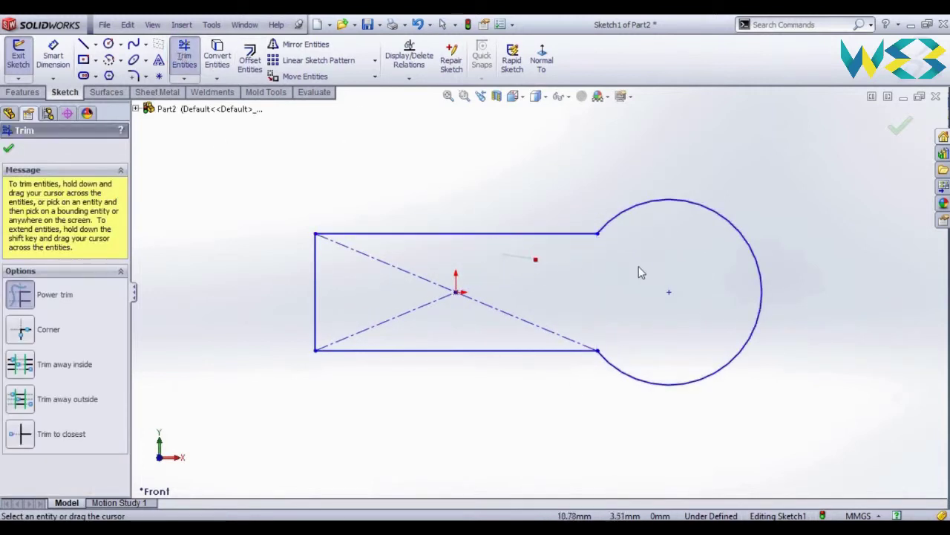
pyautogui.moveTo(466, 329); pyautogui.dragTo(424, 275)
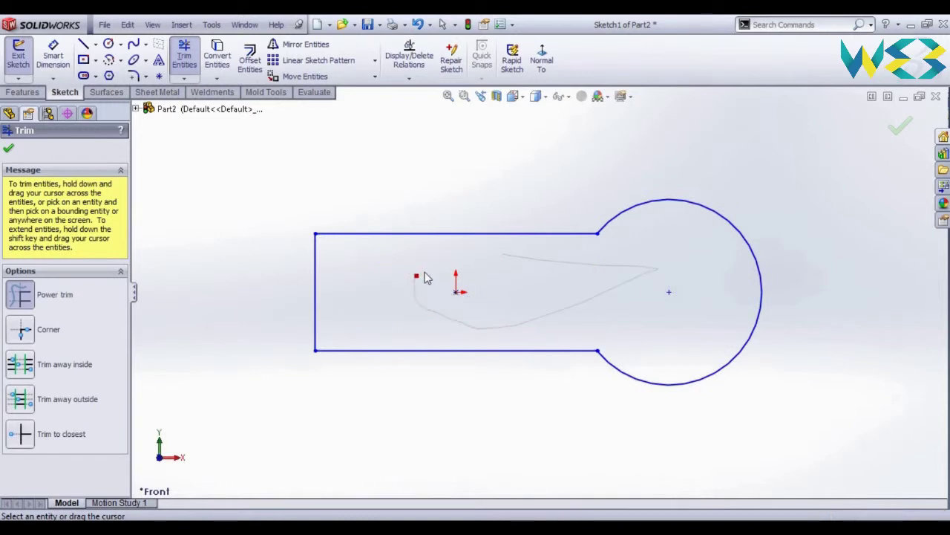
pyautogui.rightClick(521, 182)
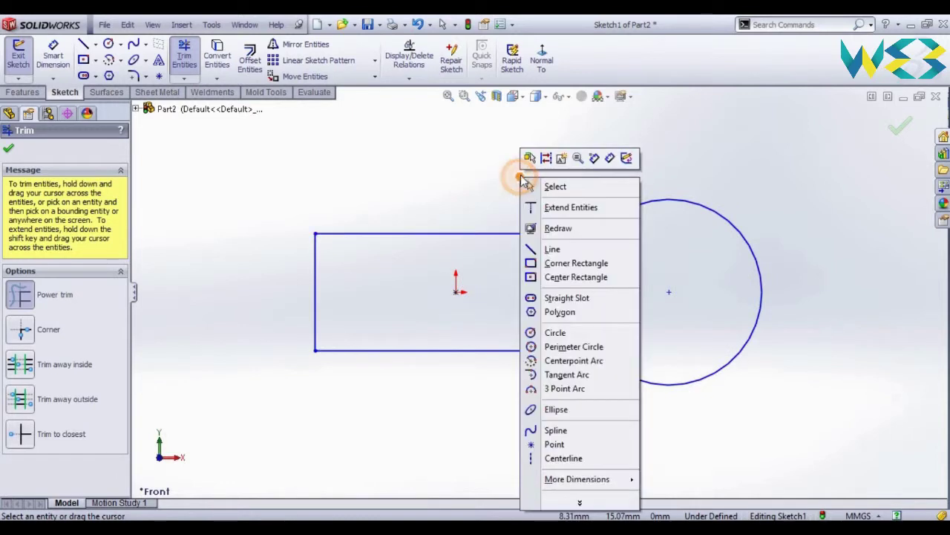
pyautogui.click(542, 185)
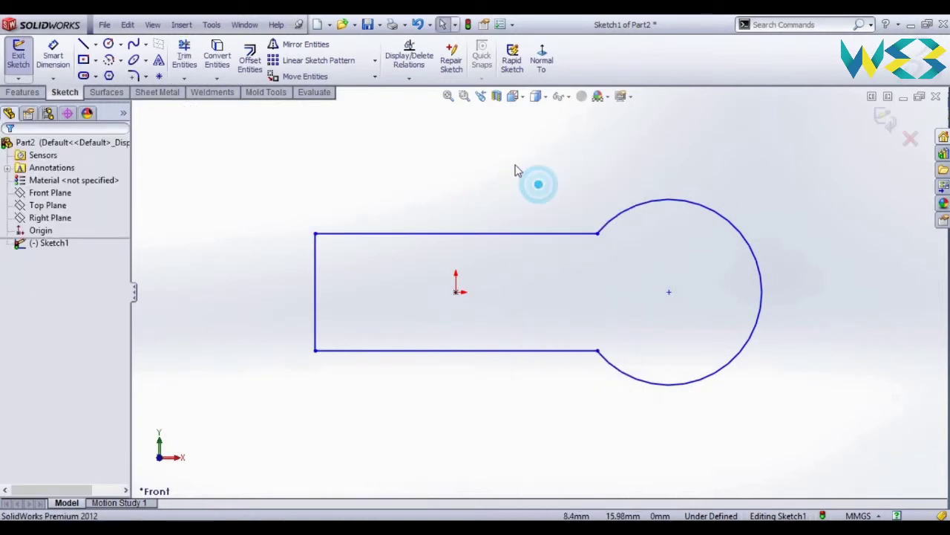
# - Dimension the slot: 20 mm length, 6 mm height and R6 end arc
pyautogui.click(58, 63)
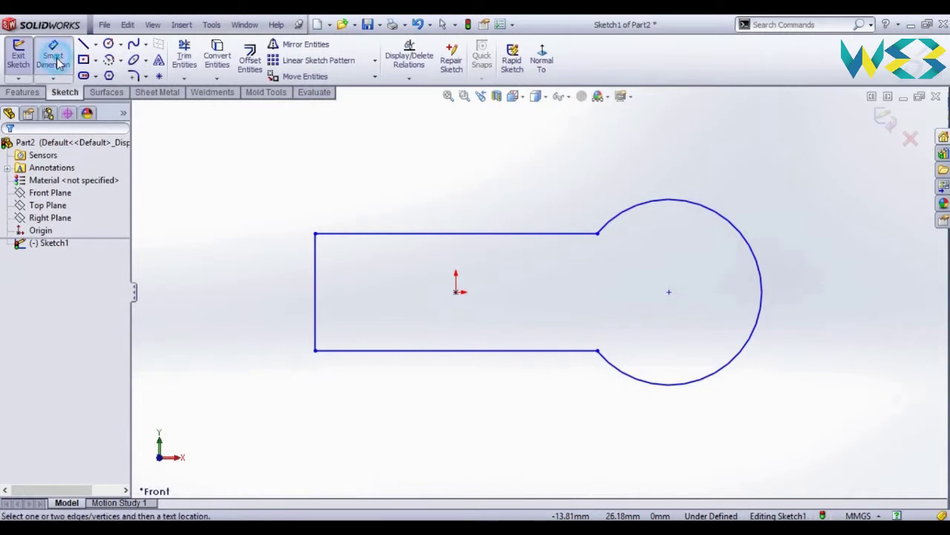
pyautogui.click(427, 355)
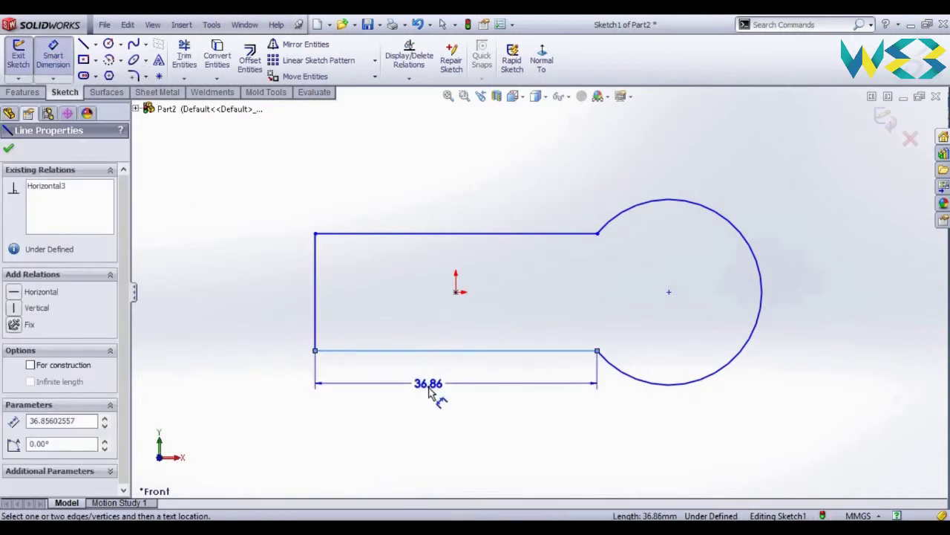
pyautogui.click(431, 393)
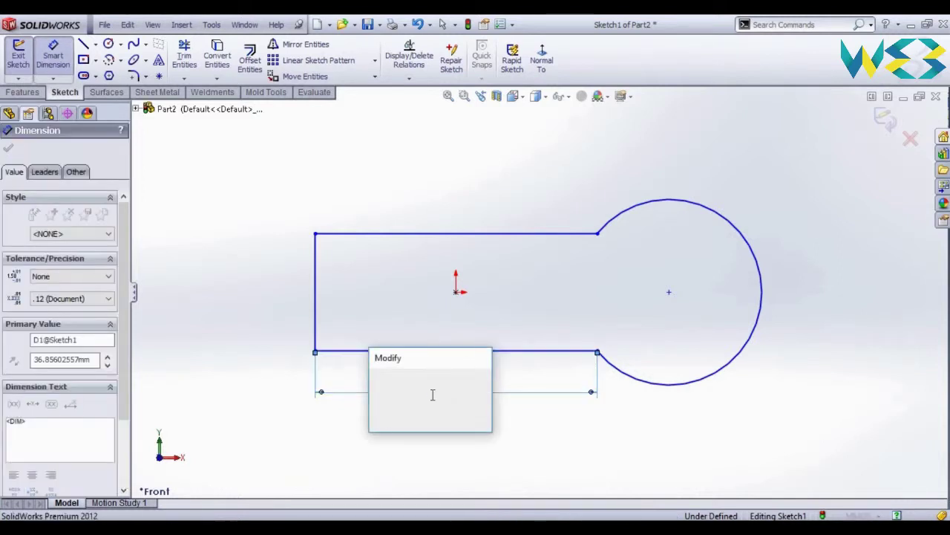
pyautogui.write('20')
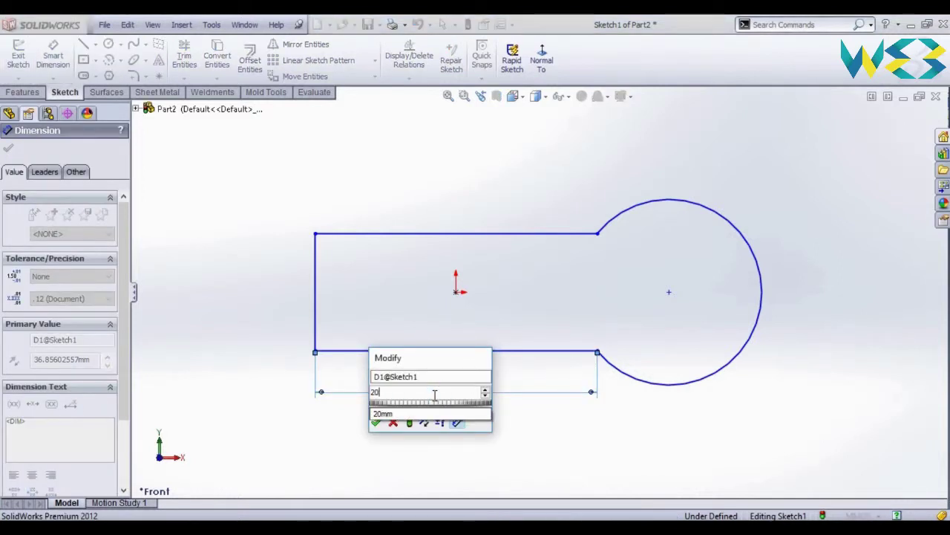
pyautogui.press('Return')
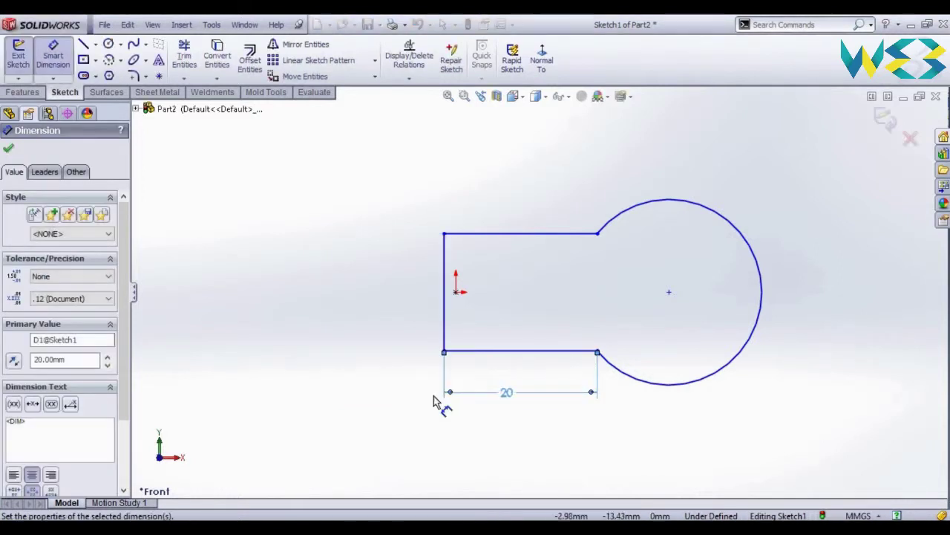
pyautogui.click(443, 297)
pyautogui.click(415, 301)
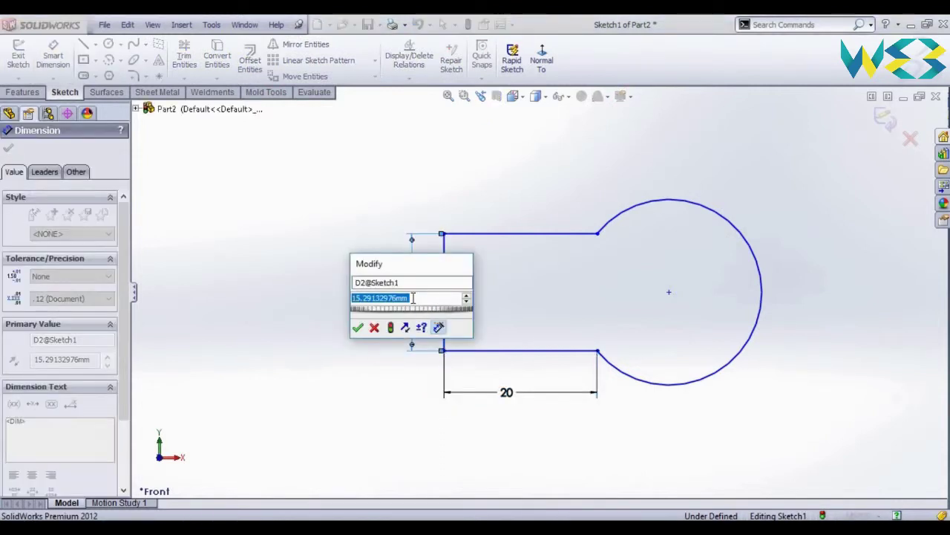
pyautogui.write('6')
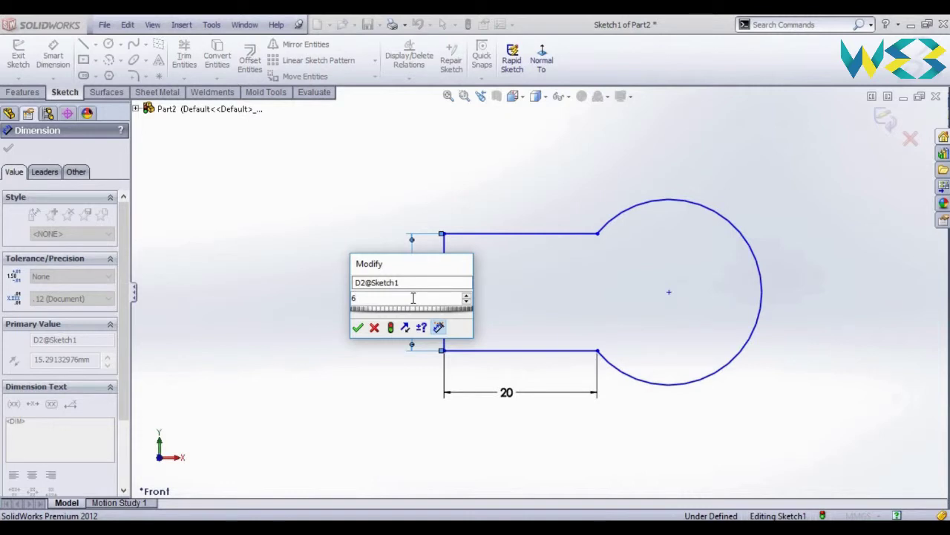
pyautogui.press('Return')
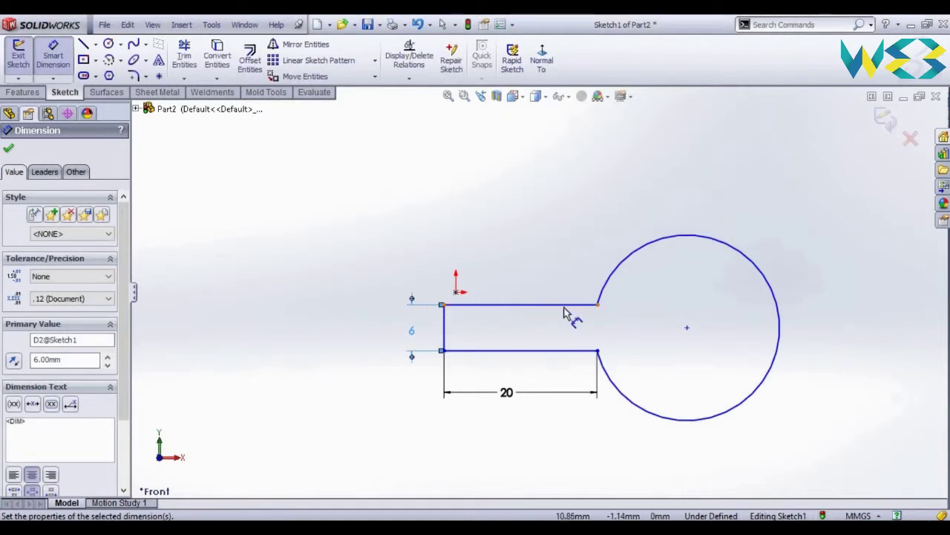
pyautogui.click(743, 253)
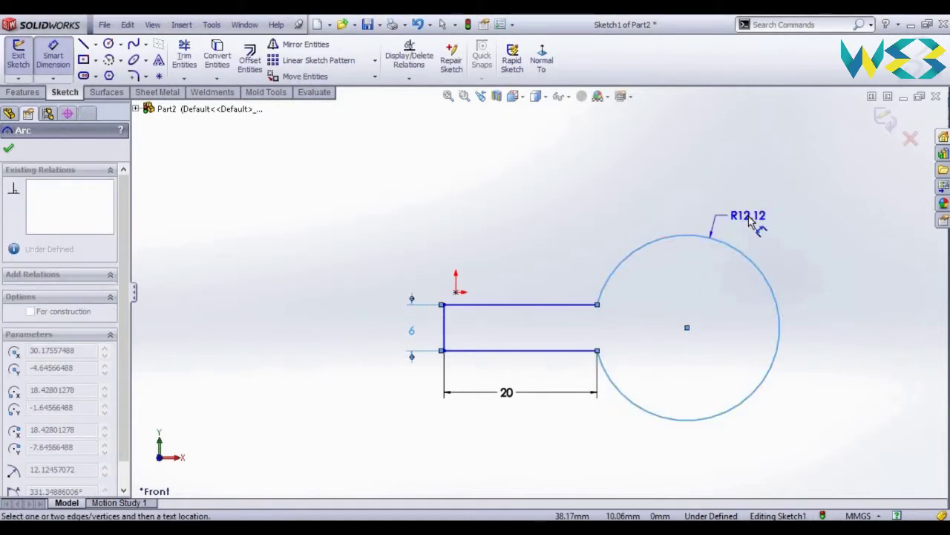
pyautogui.click(751, 223)
pyautogui.write('6')
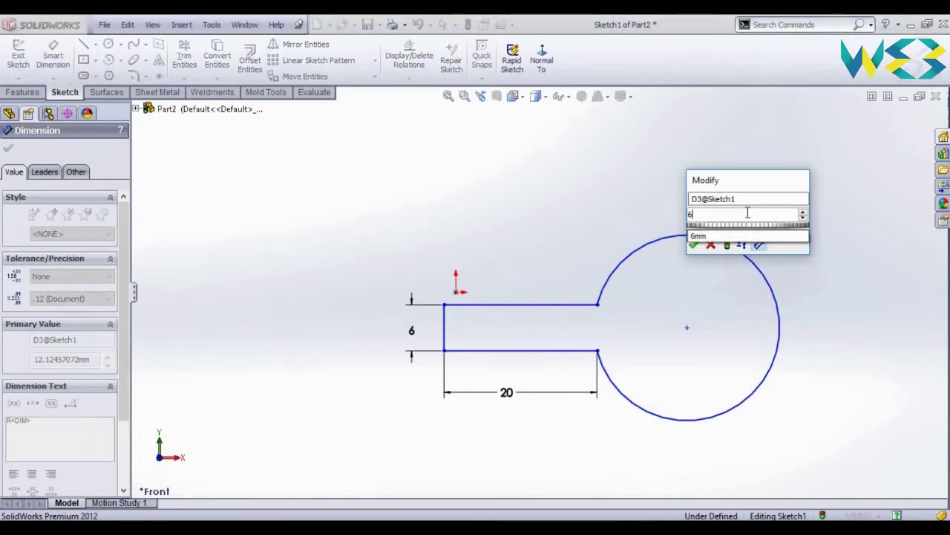
pyautogui.press('Return')
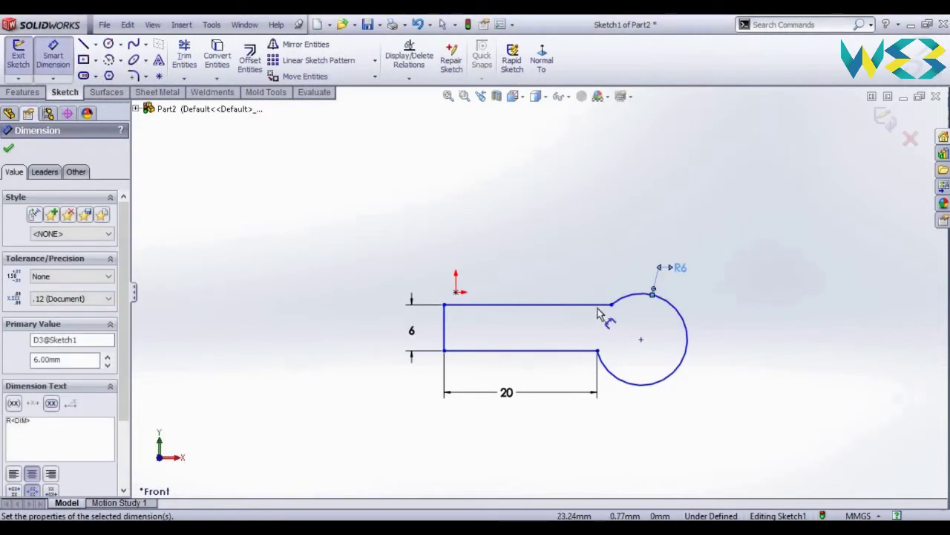
pyautogui.rightClick(509, 285)
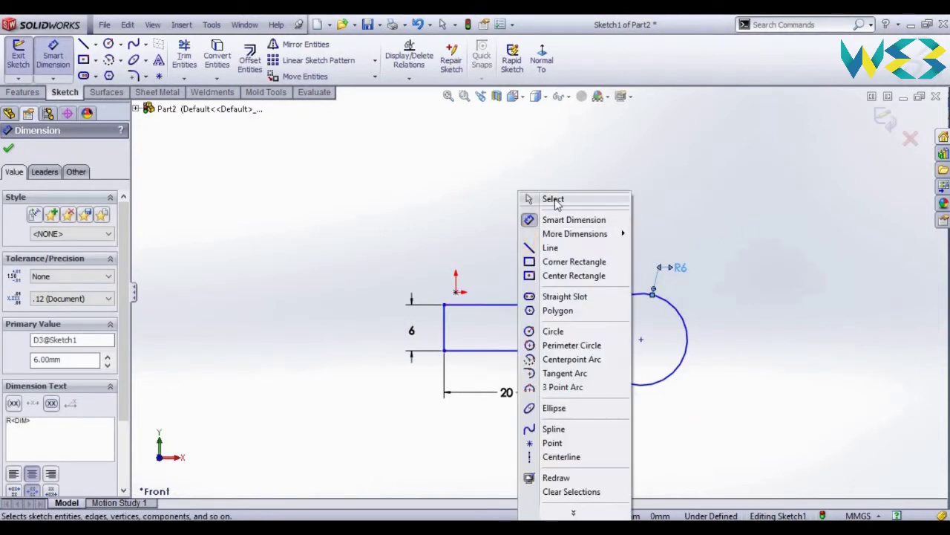
pyautogui.click(526, 197)
# - Make the slot's top and bottom lines equal, then exit Sketch1
pyautogui.click(510, 352)
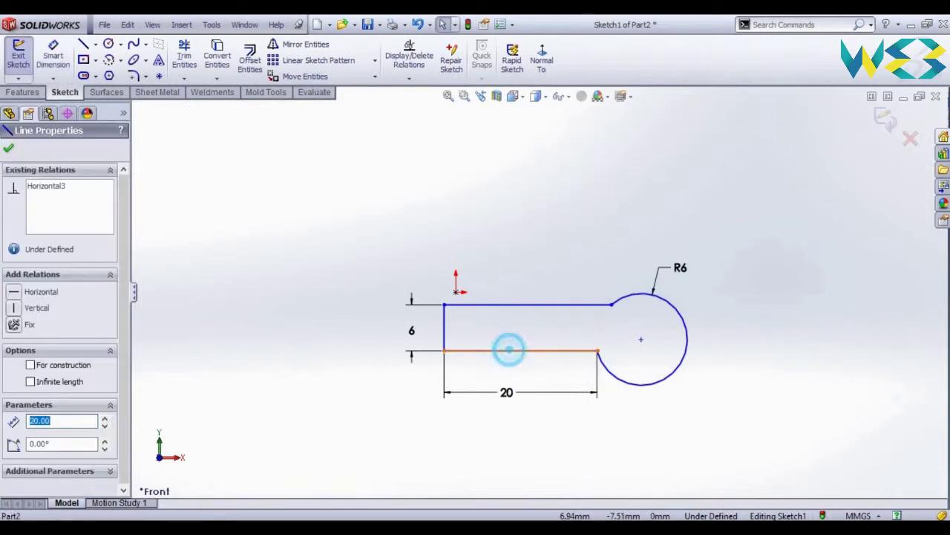
pyautogui.click(512, 306)
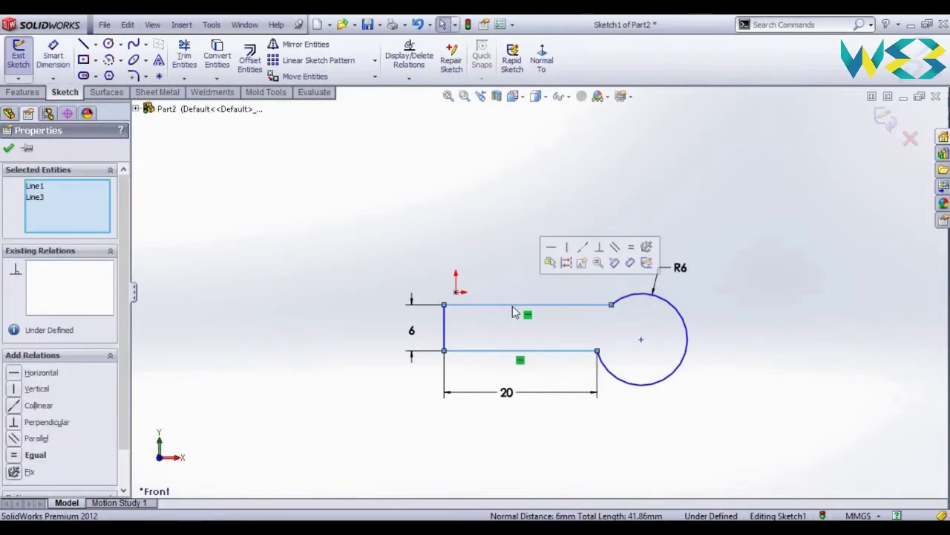
pyautogui.click(631, 249)
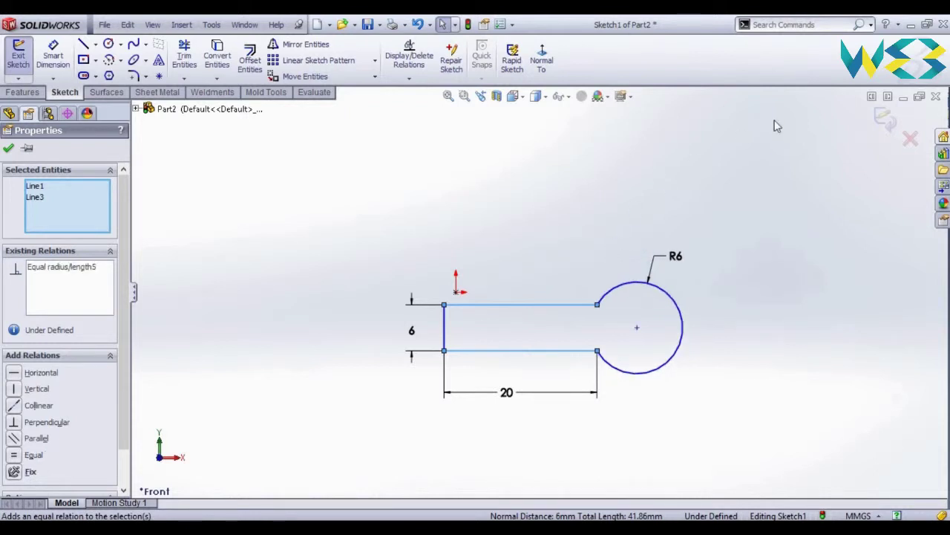
pyautogui.click(881, 124)
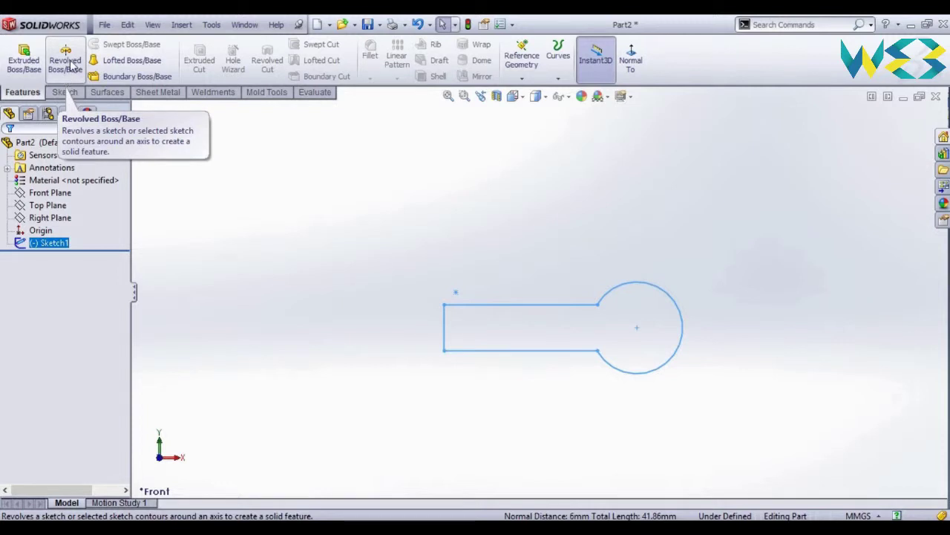
# - Revolve Sketch1 360° about its short left line to form the Revolve1 ring
pyautogui.click(71, 66)
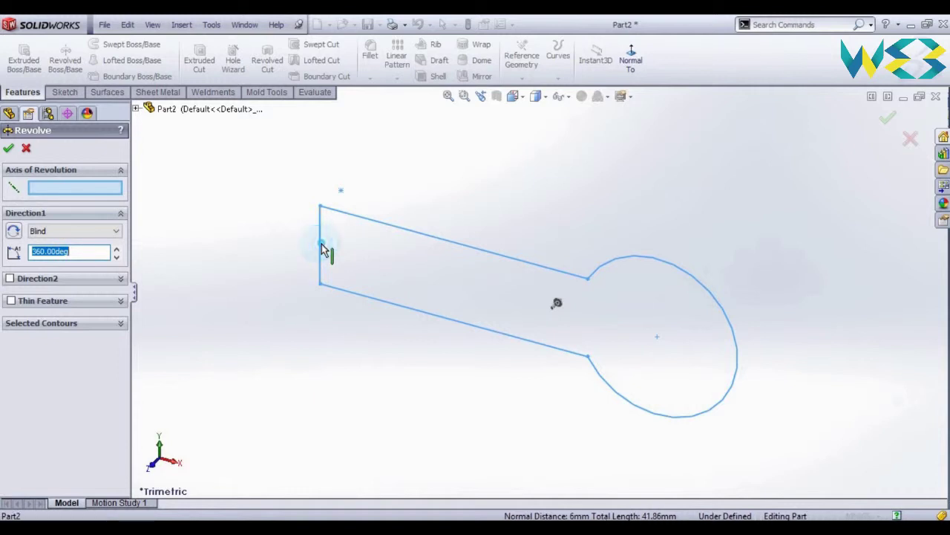
pyautogui.click(322, 269)
pyautogui.scroll(2, 438, 315)
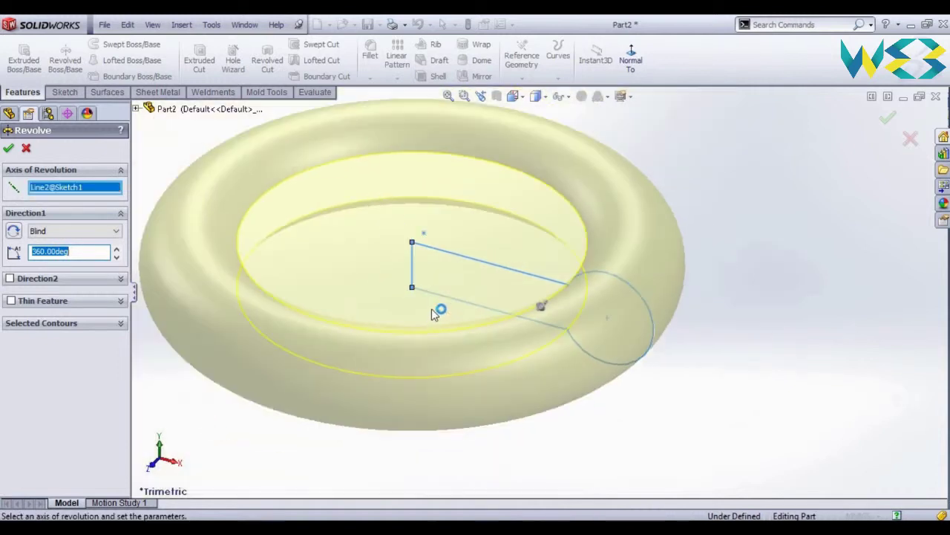
pyautogui.scroll(2, 435, 310)
pyautogui.scroll(2, 446, 308)
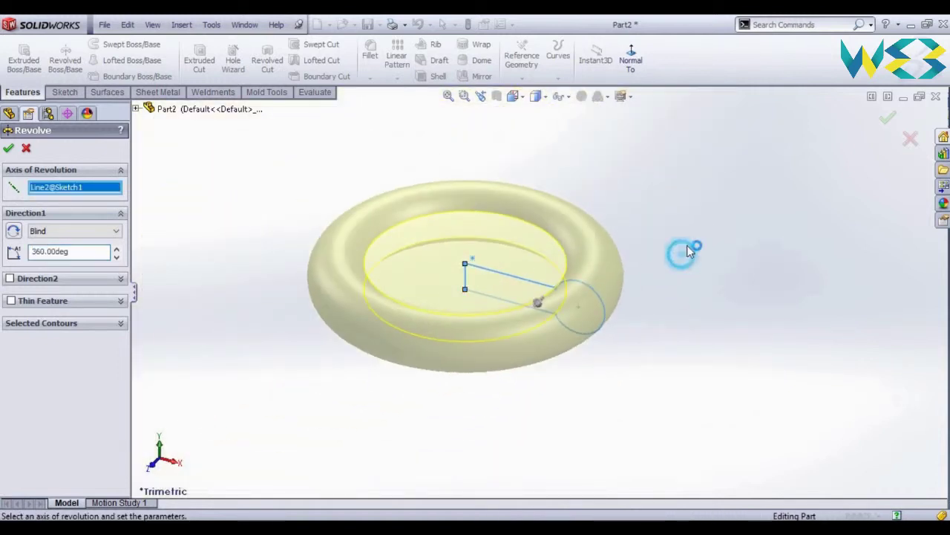
pyautogui.click(888, 121)
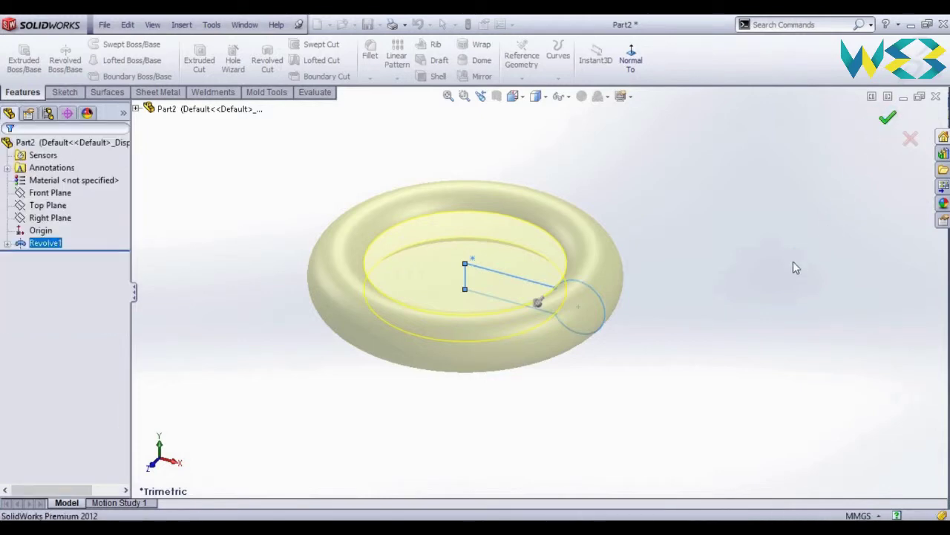
pyautogui.moveTo(710, 224); pyautogui.dragTo(721, 290, button='middle')
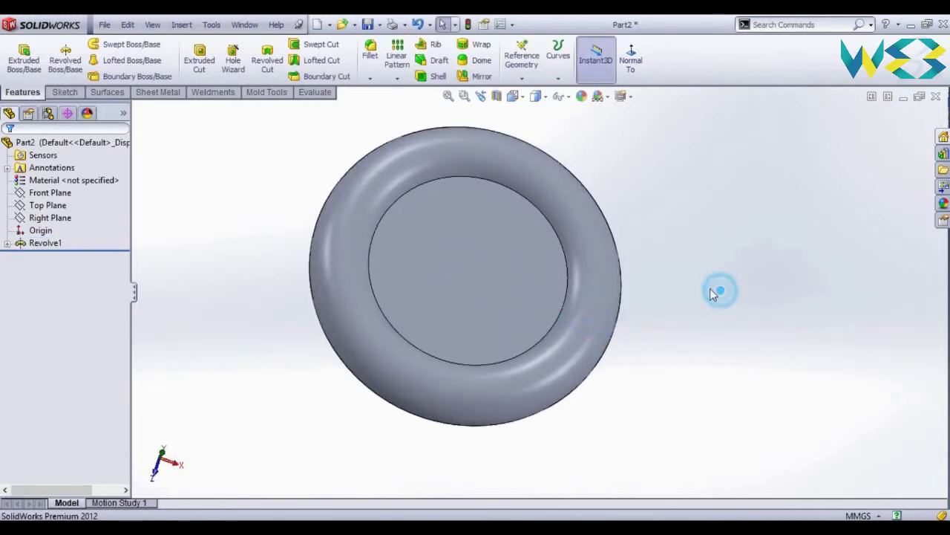
# - Start a sketch on the recessed centre face and view it face-on
pyautogui.rightClick(428, 254)
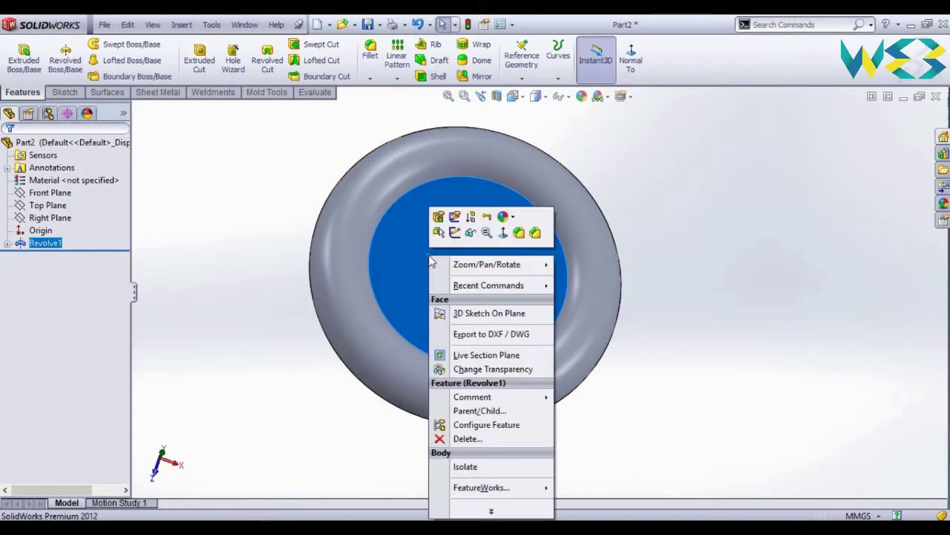
pyautogui.click(456, 233)
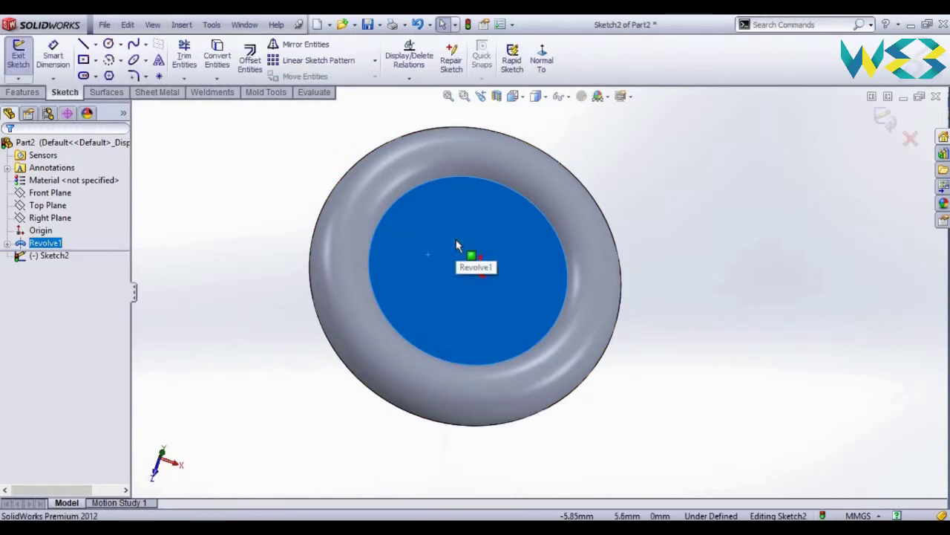
pyautogui.click(549, 62)
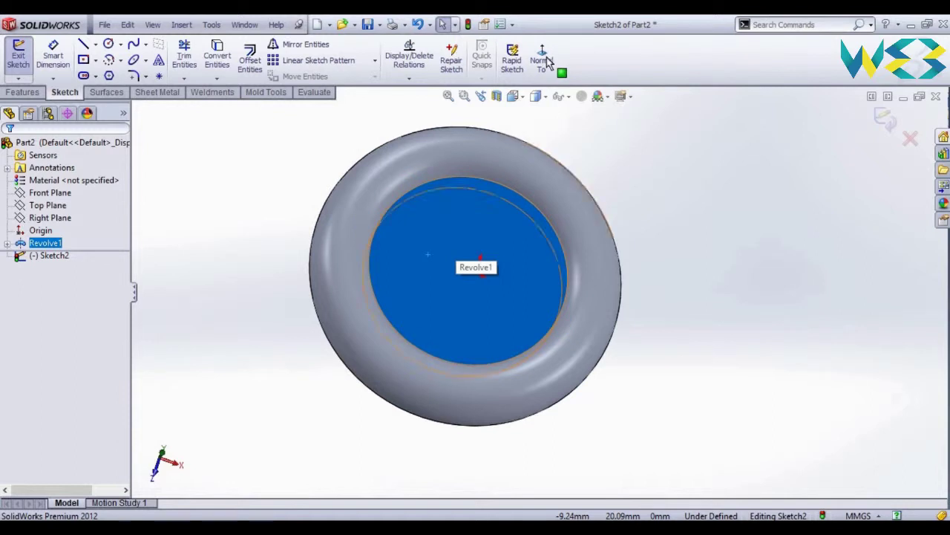
pyautogui.click(544, 63)
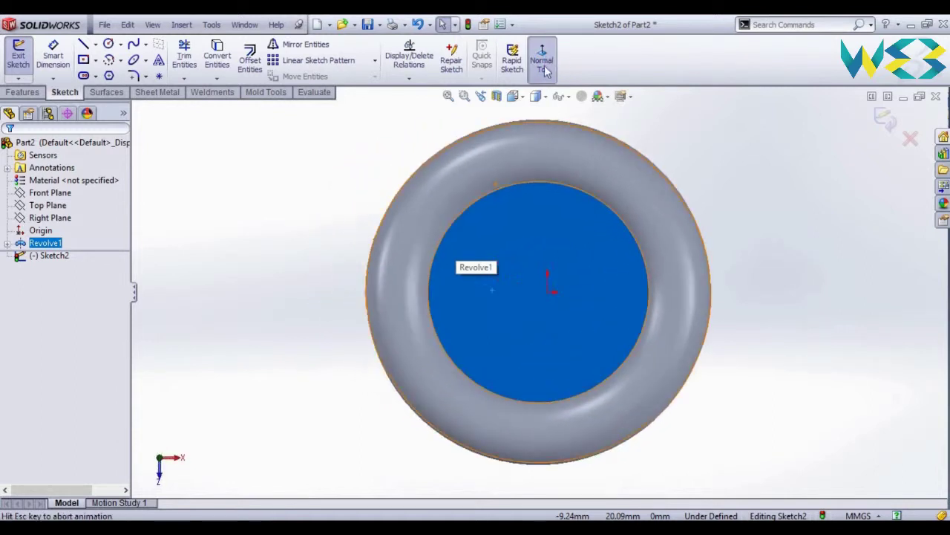
# - Draw vertical and horizontal centerlines from the centre to the top and left edges
pyautogui.click(97, 45)
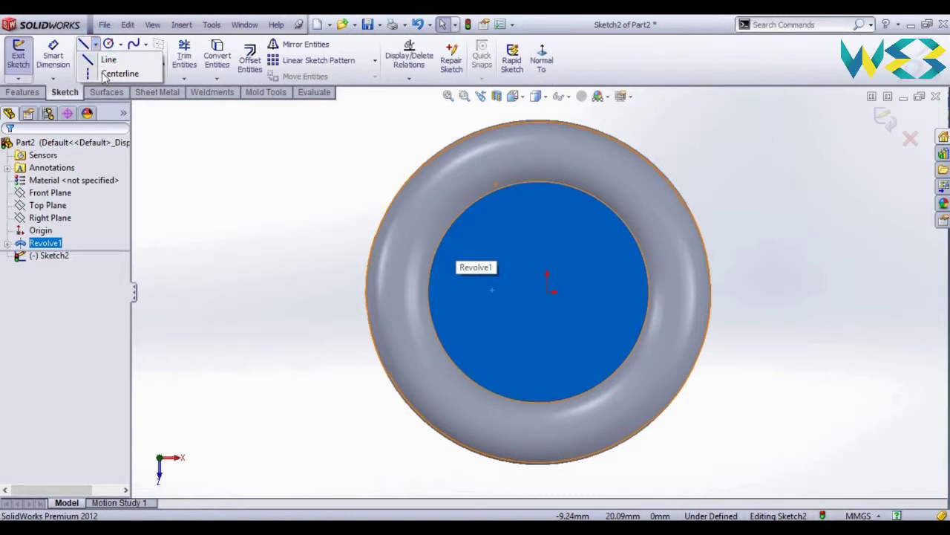
pyautogui.click(108, 74)
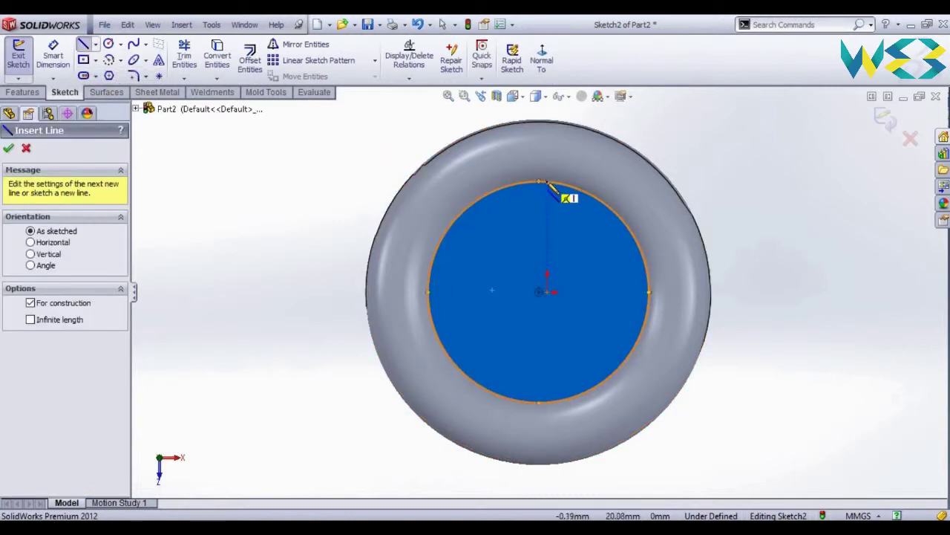
pyautogui.moveTo(539, 182); pyautogui.dragTo(539, 291)
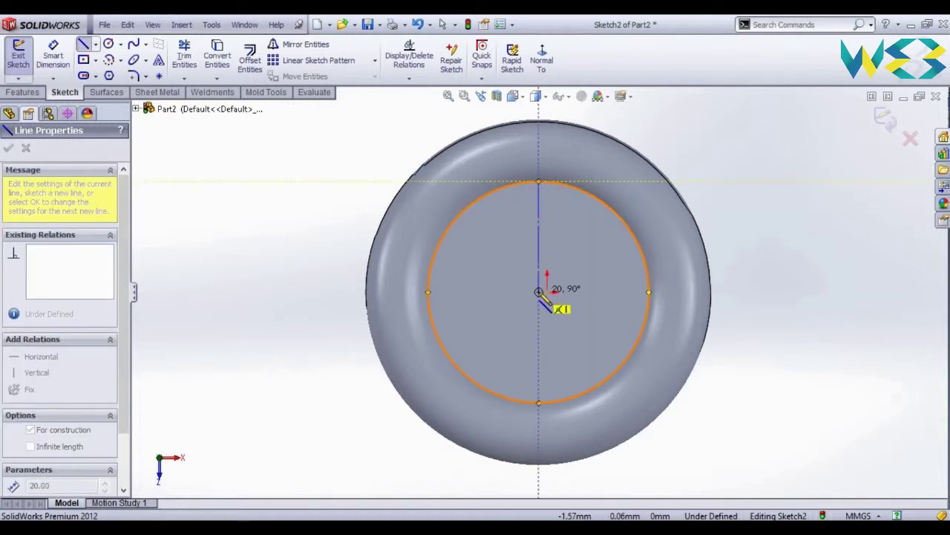
pyautogui.moveTo(539, 291); pyautogui.dragTo(428, 292)
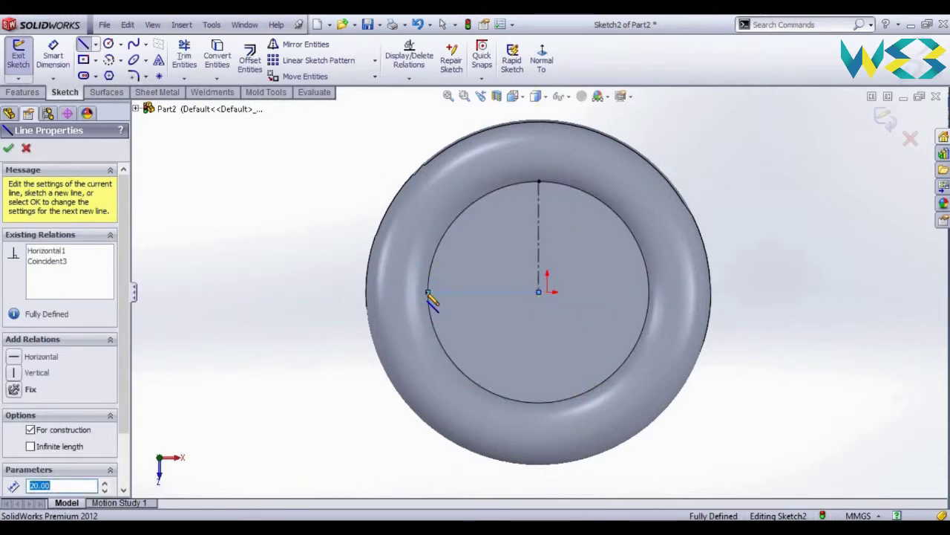
pyautogui.rightClick(428, 293)
pyautogui.click(470, 161)
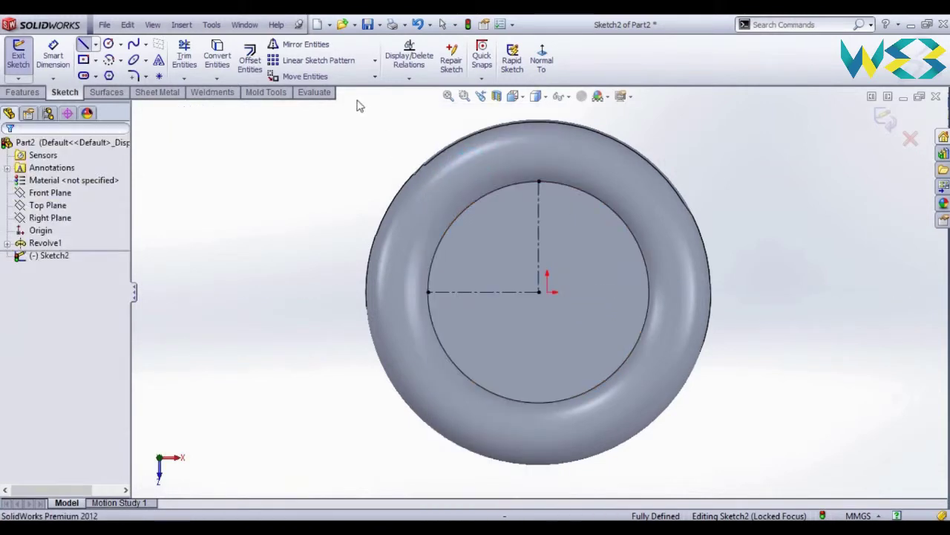
# - Draw a small circle upper-left of the face centre
pyautogui.click(109, 45)
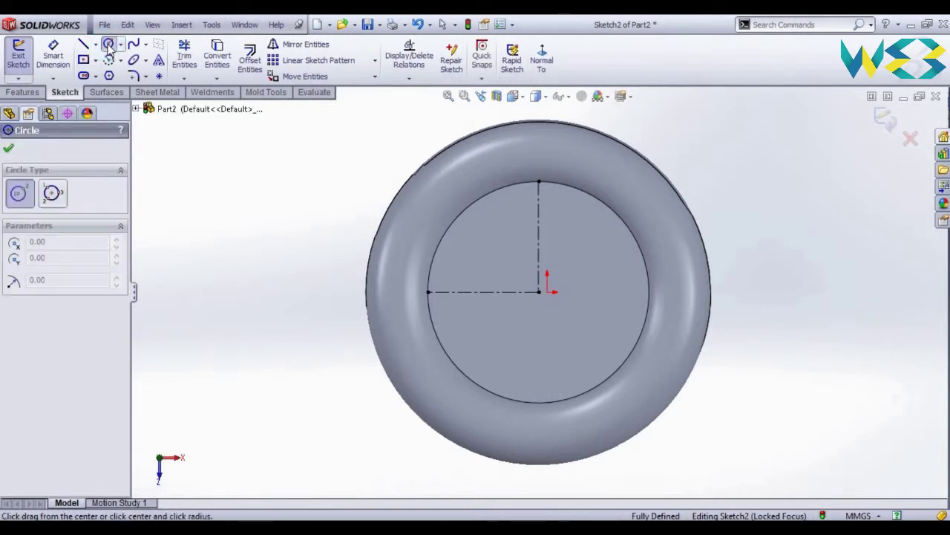
pyautogui.click(484, 243)
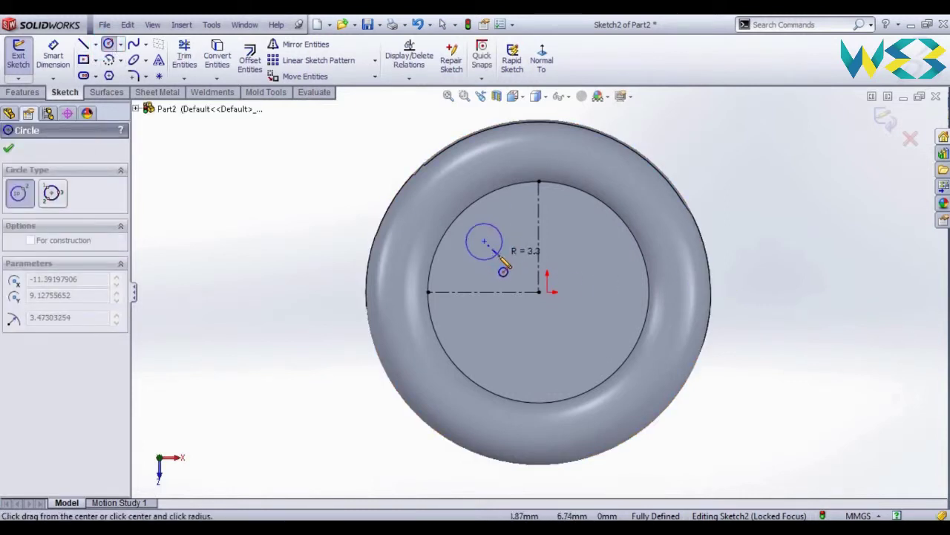
pyautogui.click(506, 265)
pyautogui.rightClick(505, 267)
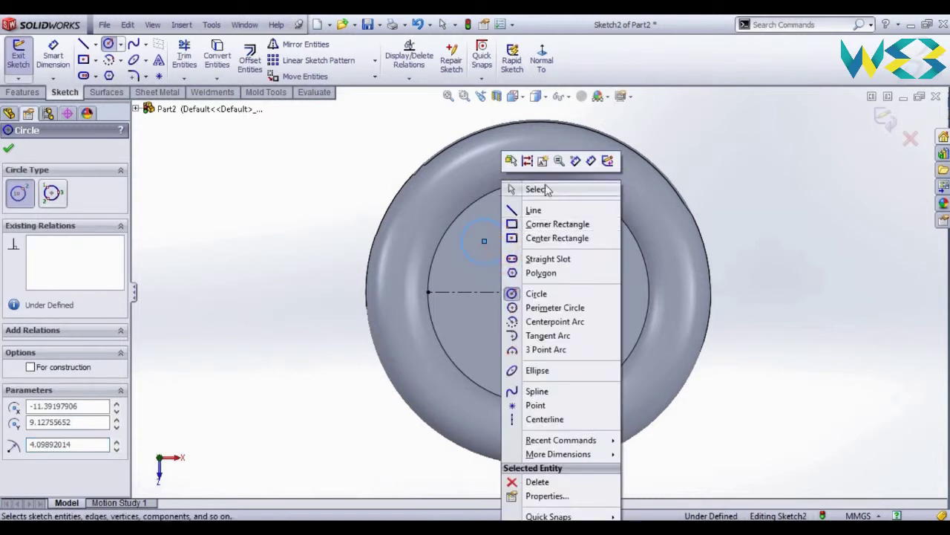
pyautogui.click(536, 189)
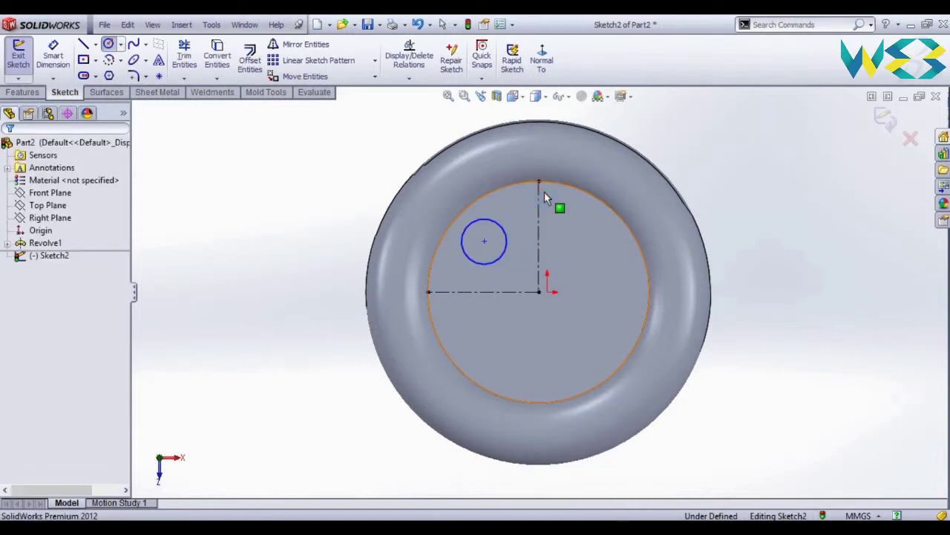
# - Give the circle an 8 mm diameter
pyautogui.click(53, 58)
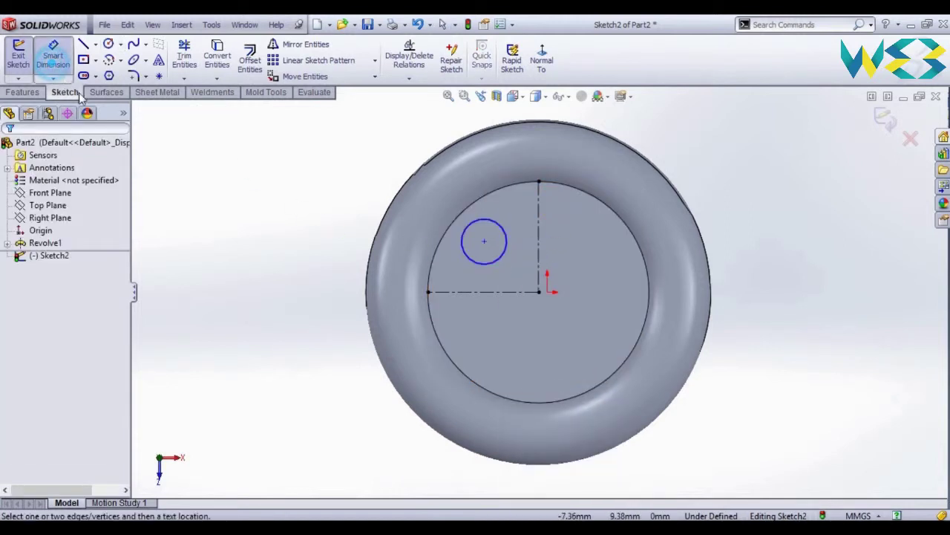
pyautogui.click(462, 242)
pyautogui.click(436, 254)
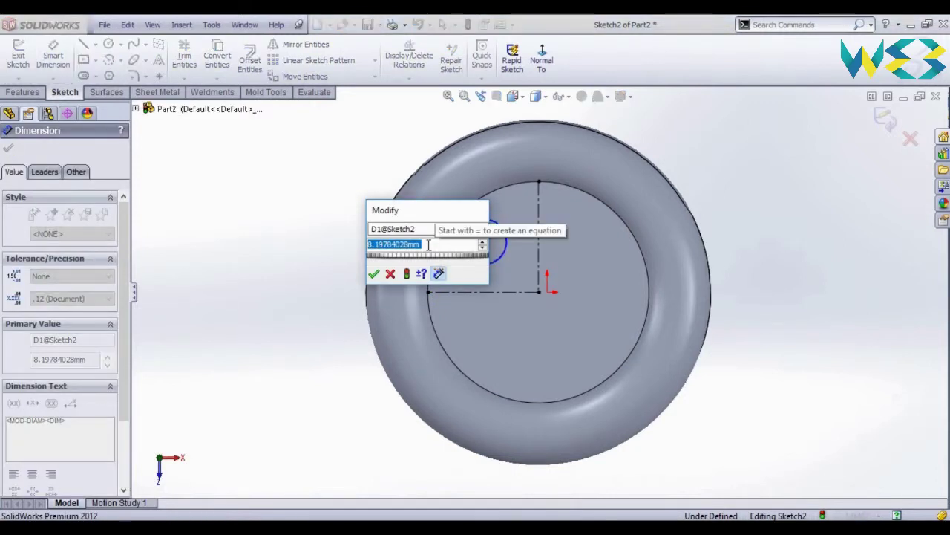
pyautogui.write('8')
pyautogui.press('Return')
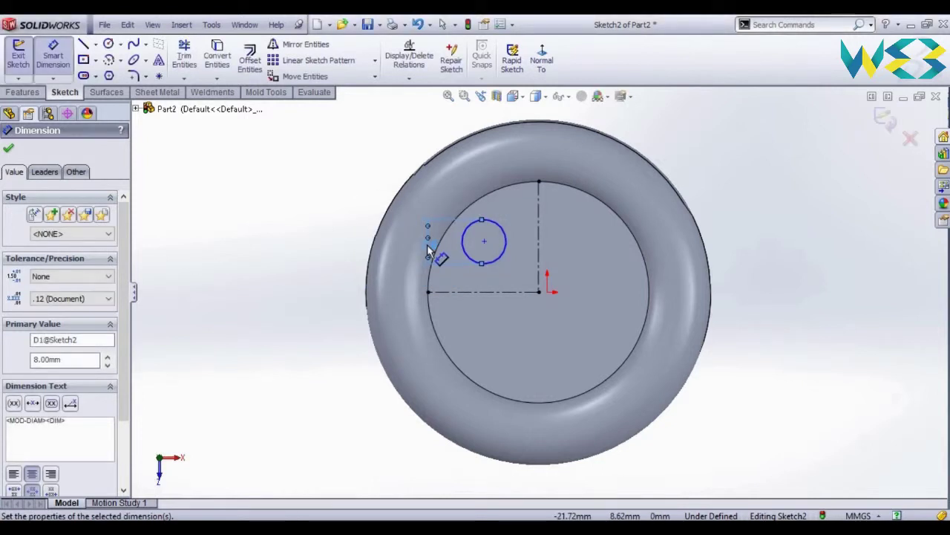
pyautogui.click(507, 245)
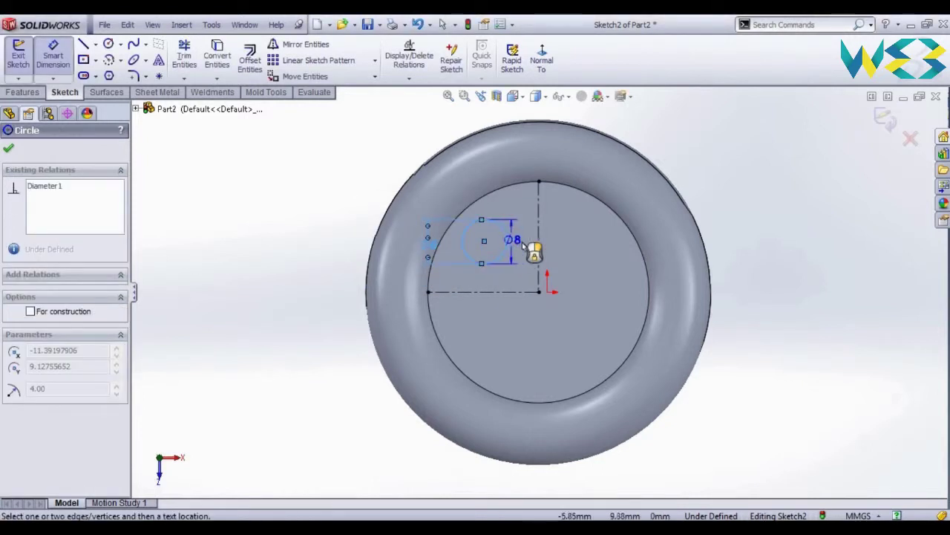
pyautogui.click(538, 232)
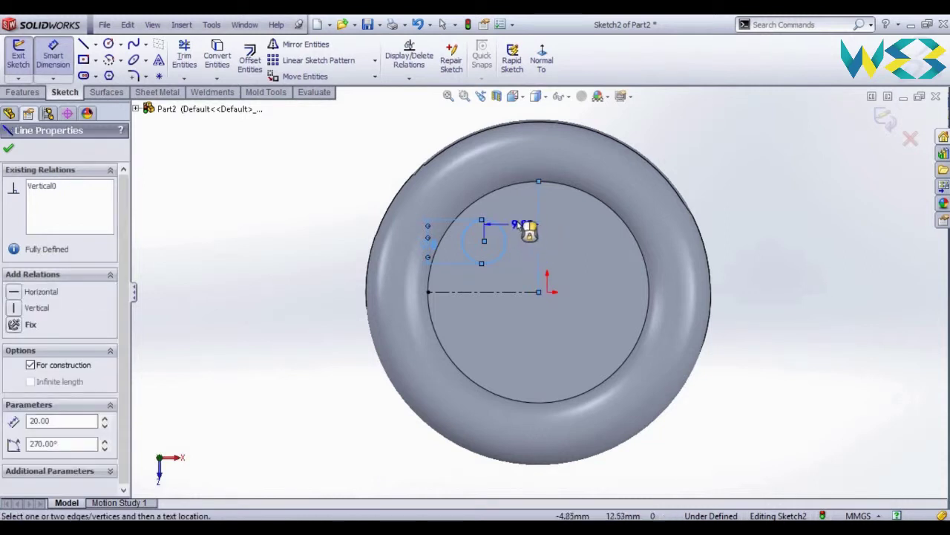
pyautogui.click(519, 221)
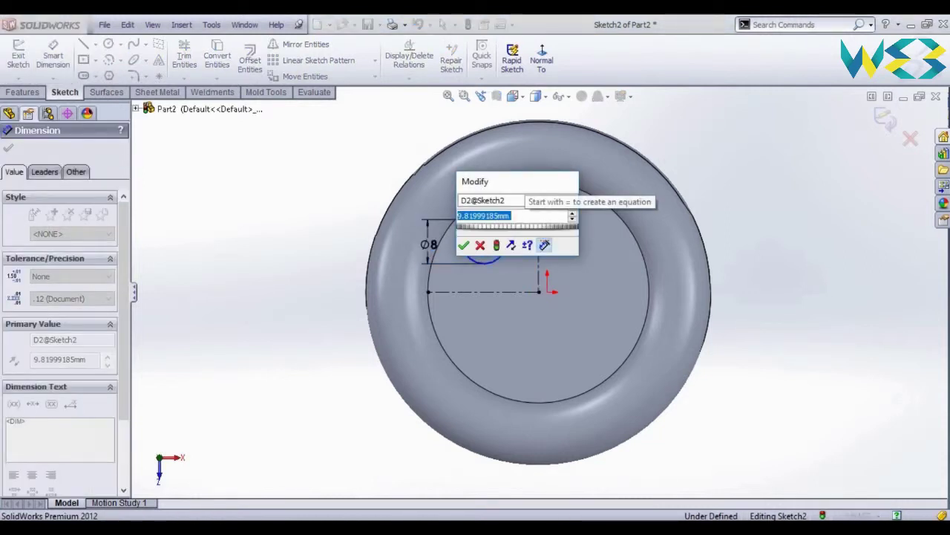
pyautogui.write('8')
pyautogui.press('Return')
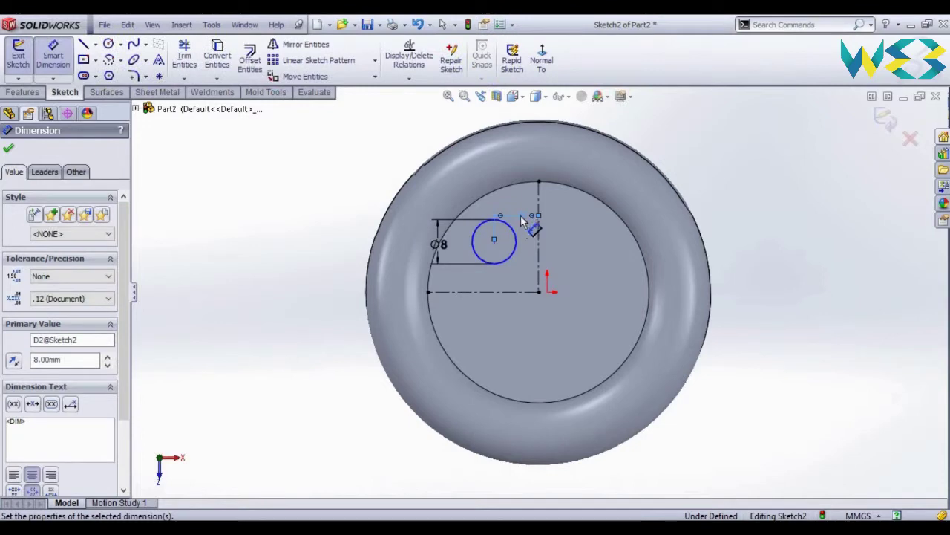
# - Place the circle's centre 8 mm from the centerline
pyautogui.click(501, 266)
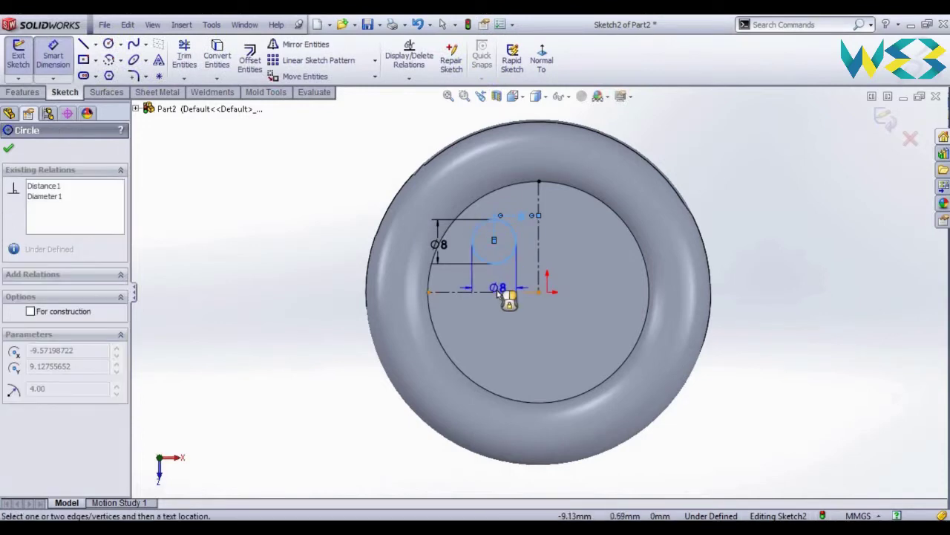
pyautogui.click(499, 291)
pyautogui.click(497, 275)
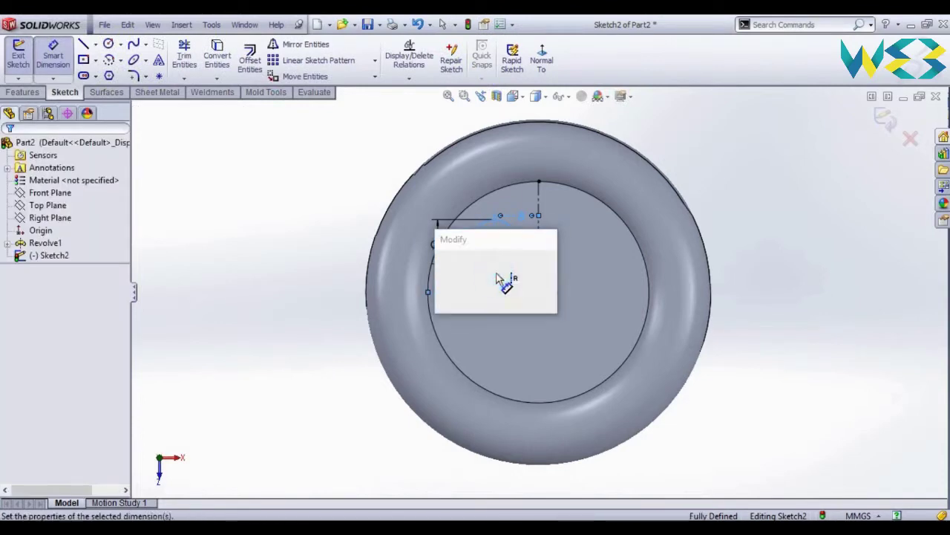
pyautogui.write('8')
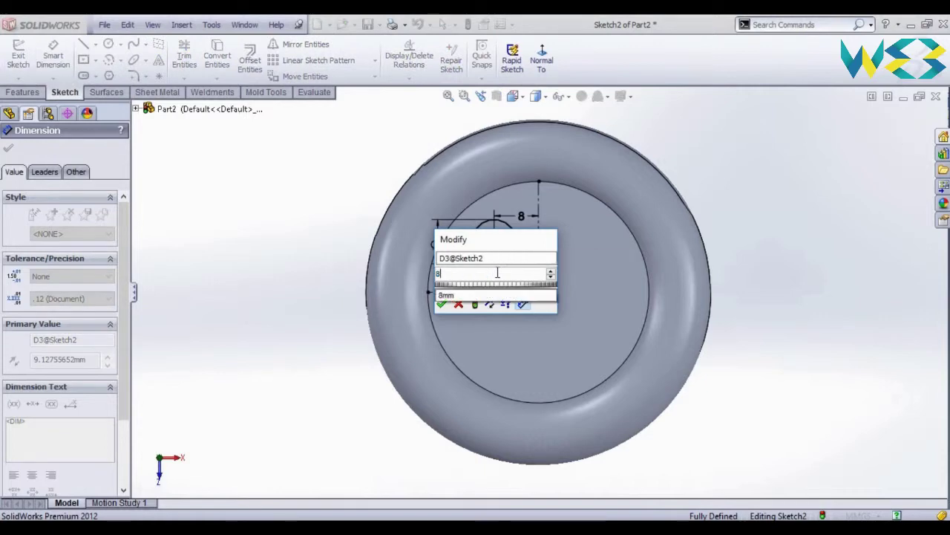
pyautogui.press('Return')
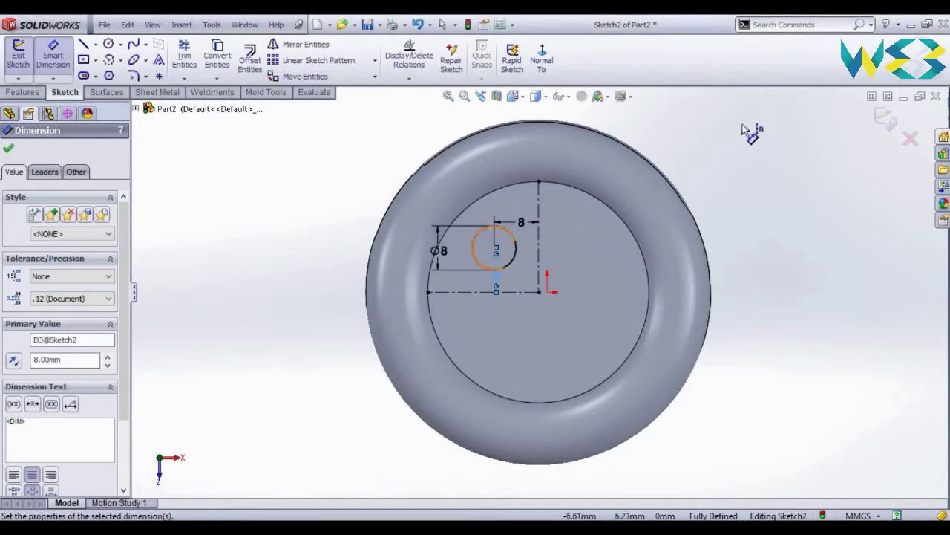
# - Circular-pattern the Ø8 mm circle into 4 instances around the sketch origin
pyautogui.click(376, 60)
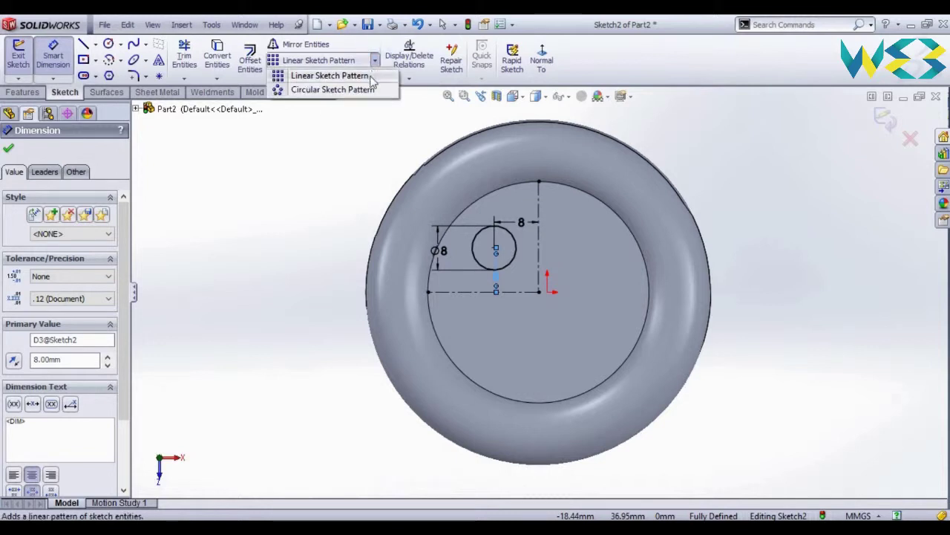
pyautogui.click(367, 90)
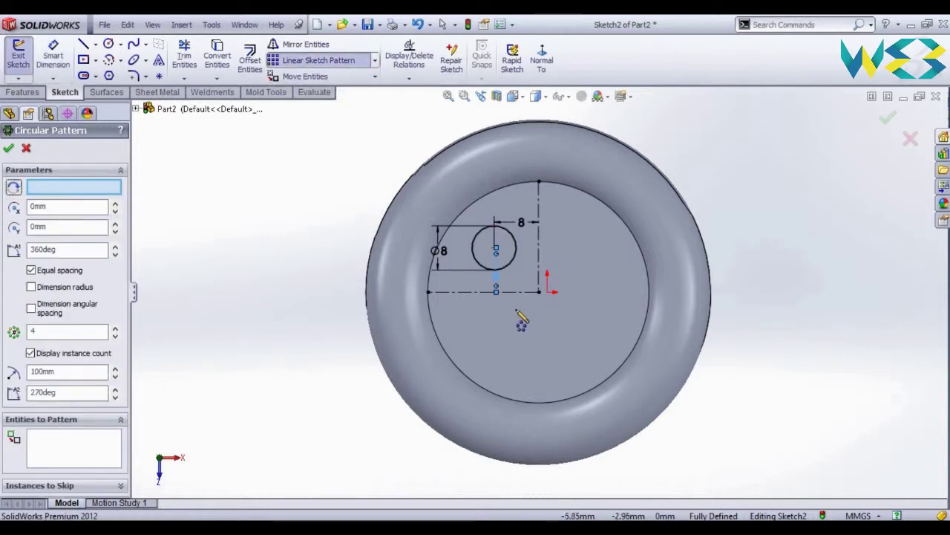
pyautogui.click(507, 271)
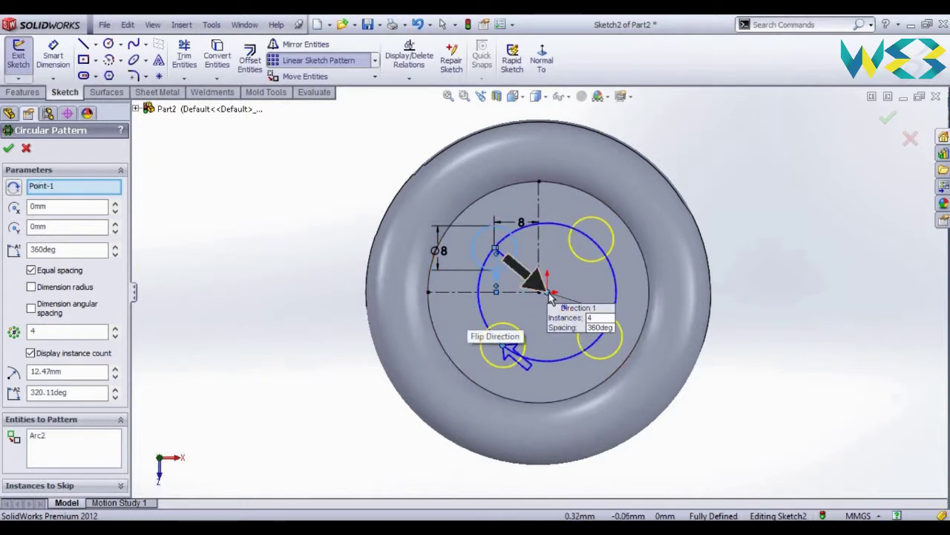
pyautogui.moveTo(550, 295); pyautogui.dragTo(539, 294)
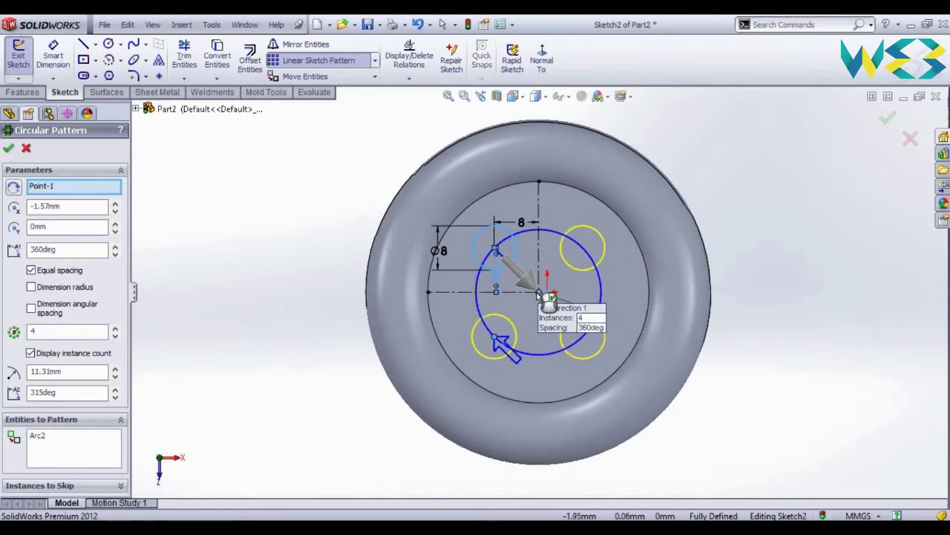
pyautogui.click(887, 118)
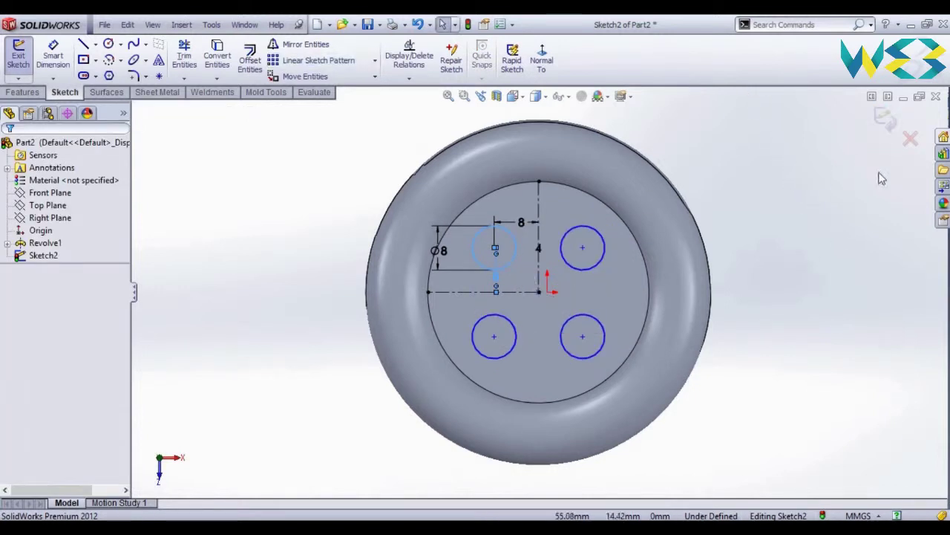
# - Exit the sketch and cut the four circles Through All as Cut-Extrude1
pyautogui.click(883, 119)
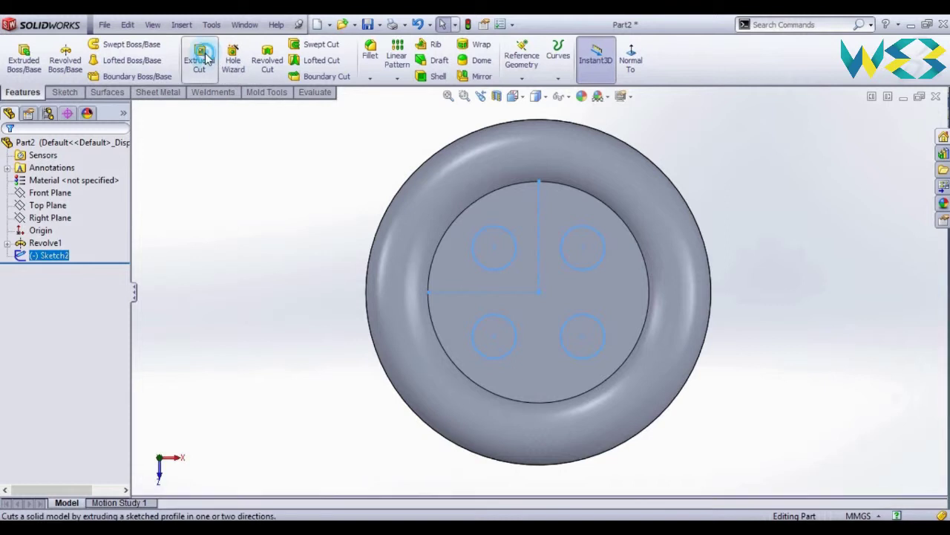
pyautogui.click(199, 59)
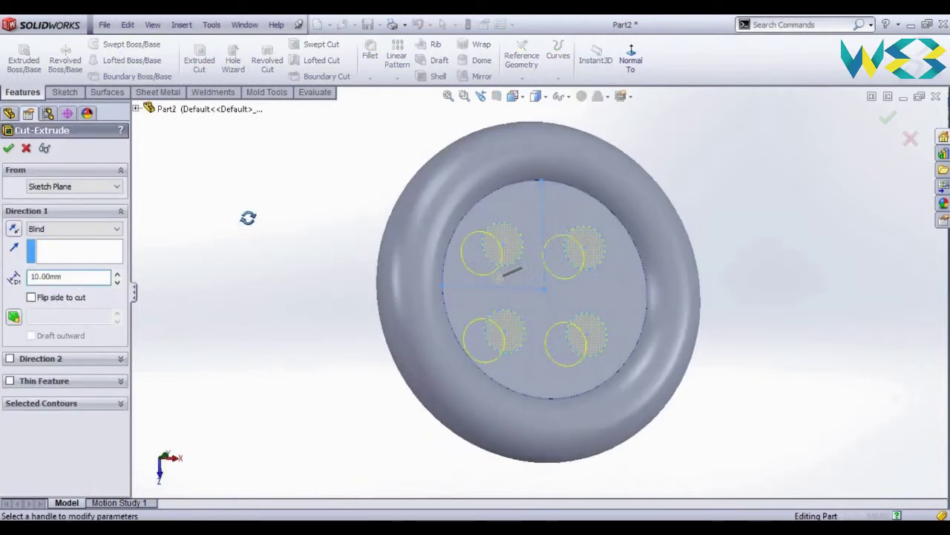
pyautogui.click(45, 230)
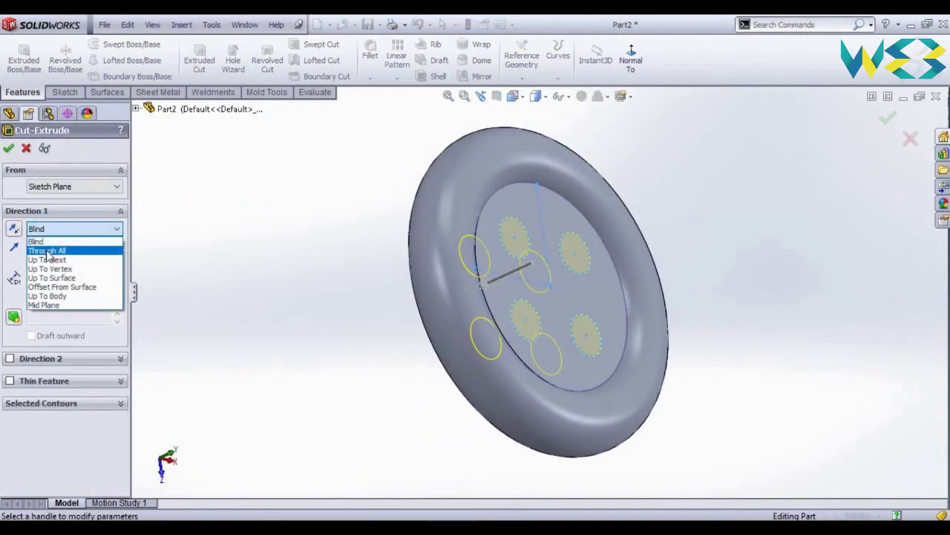
pyautogui.click(44, 251)
pyautogui.click(9, 151)
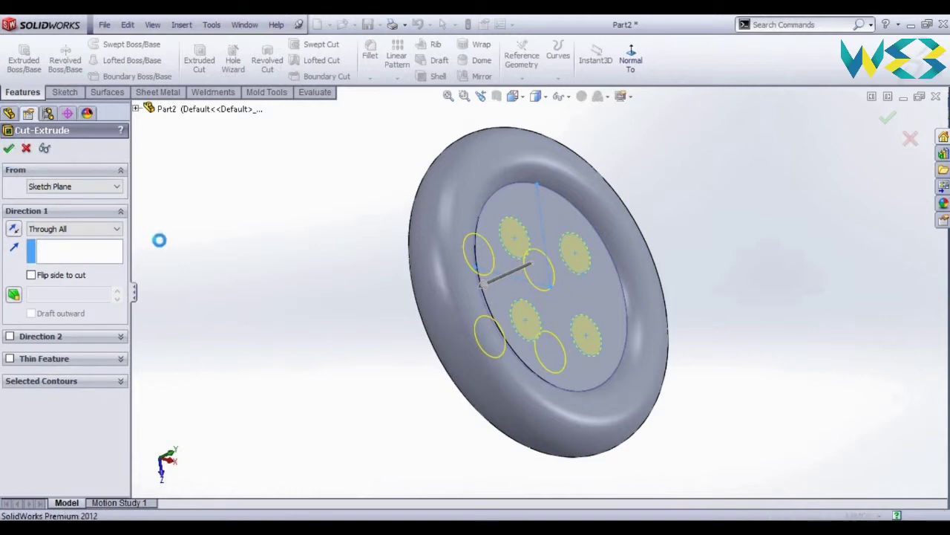
pyautogui.moveTo(220, 271)
pyautogui.mouseDown(button='middle')
pyautogui.moveTo(308, 216)
pyautogui.moveTo(218, 318)
pyautogui.mouseUp(button='middle')
pyautogui.click(307, 223)
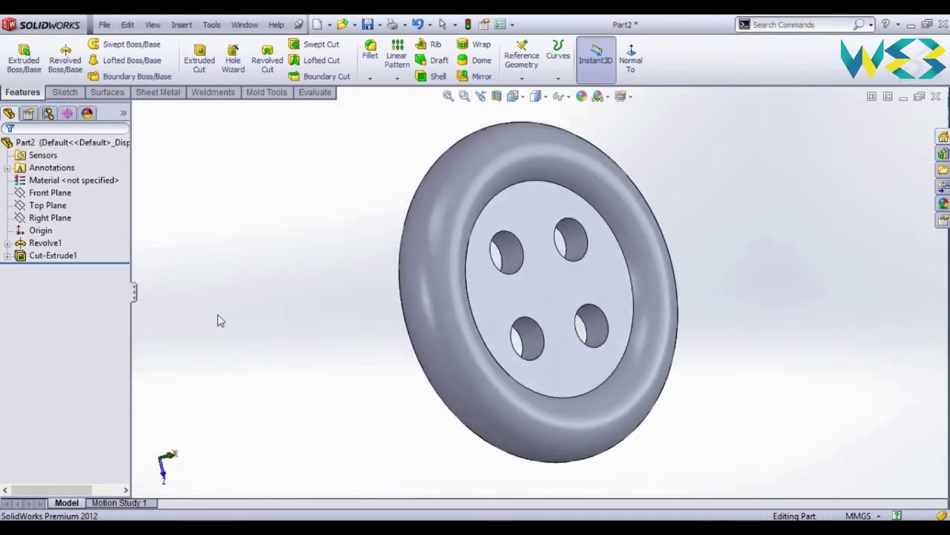
# - Apply the green satin finish plastic appearance from Plastic > Satin Finish to the part
pyautogui.click(584, 97)
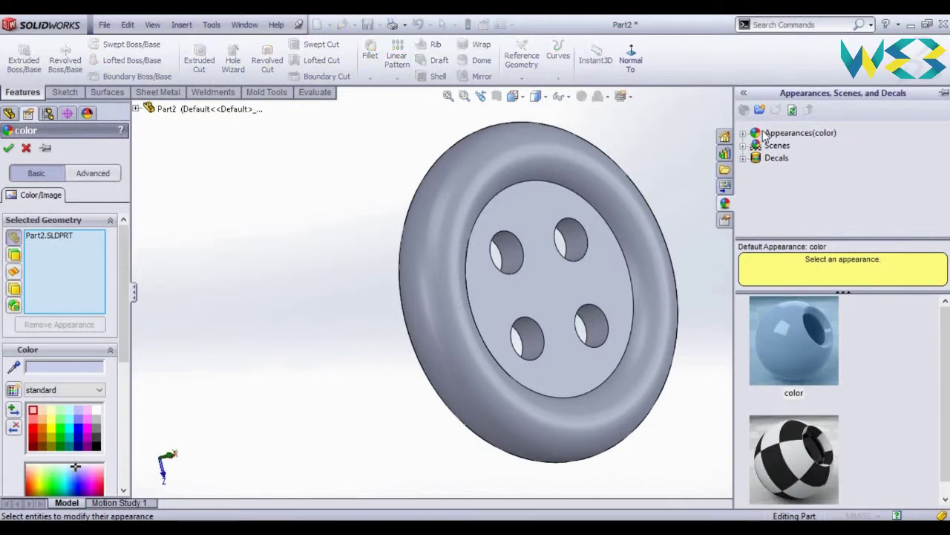
pyautogui.click(742, 134)
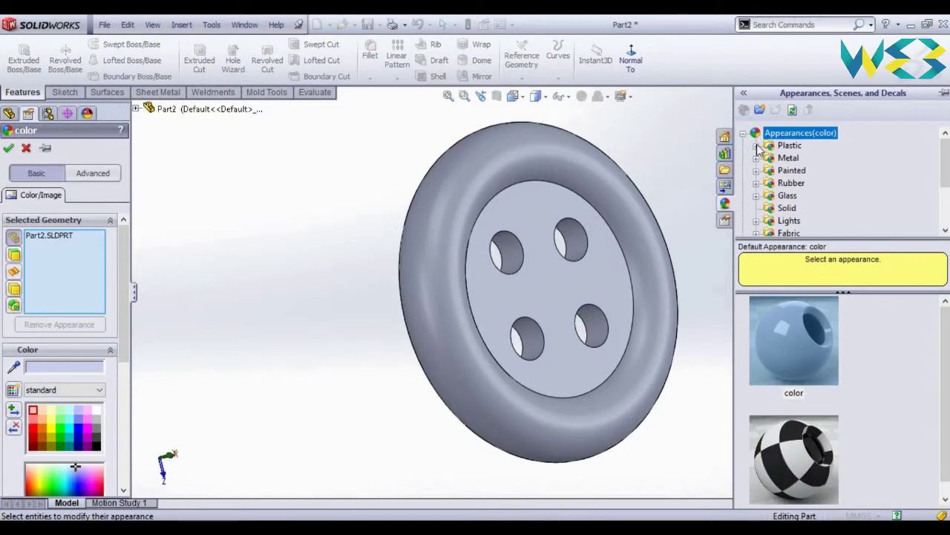
pyautogui.click(757, 147)
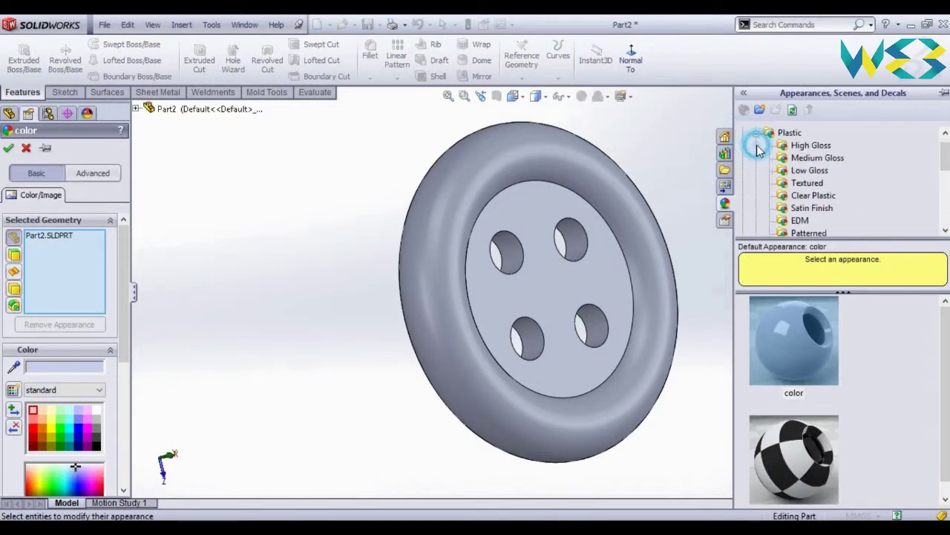
pyautogui.click(811, 211)
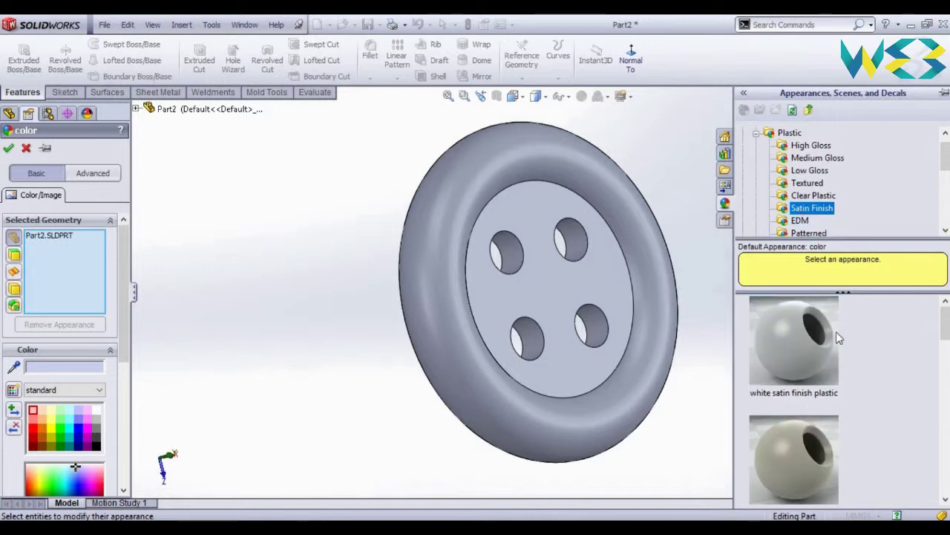
pyautogui.scroll(-3, 836, 331)
pyautogui.scroll(-2, 836, 331)
pyautogui.click(787, 347)
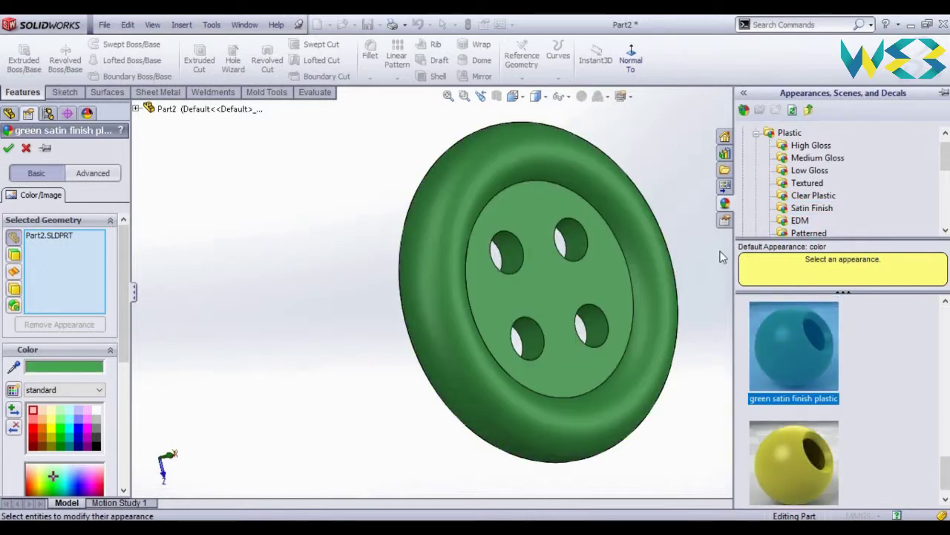
pyautogui.click(710, 291)
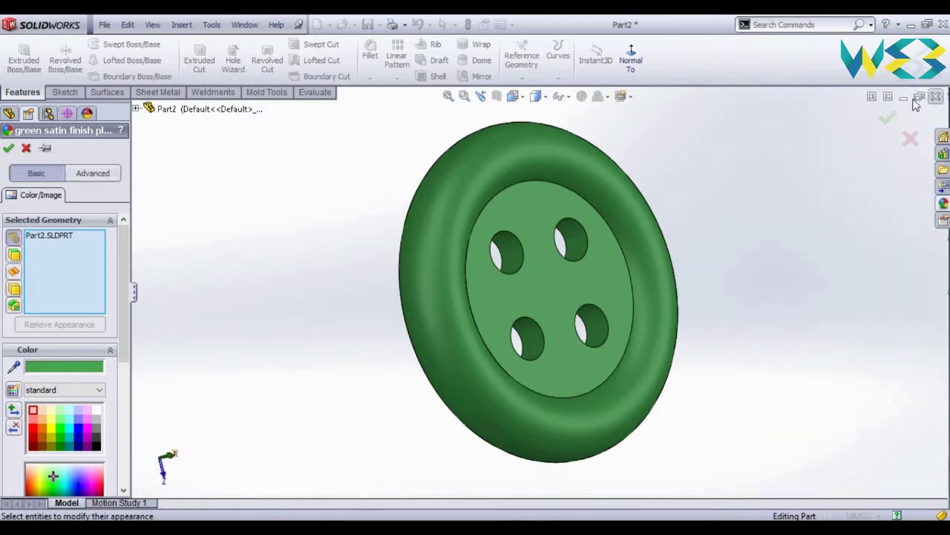
pyautogui.click(889, 121)
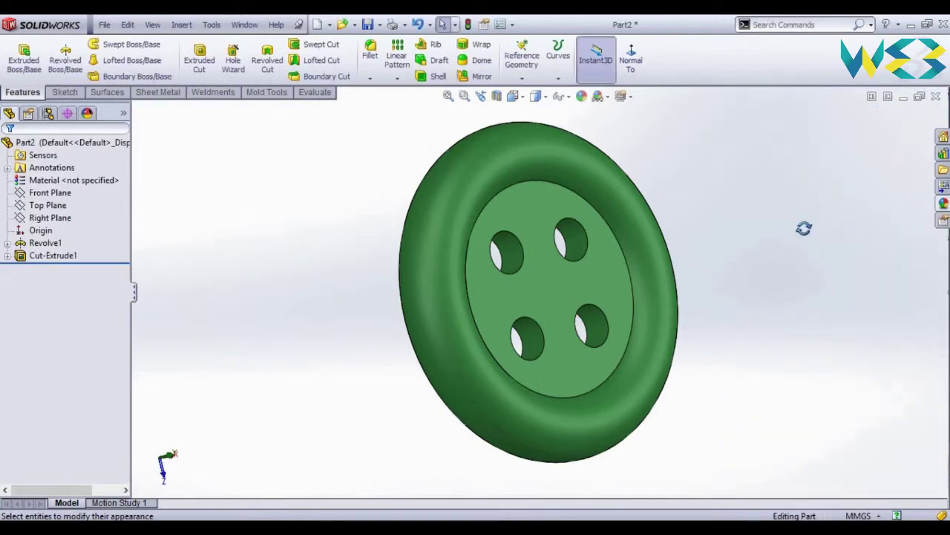
pyautogui.moveTo(805, 228)
pyautogui.mouseDown(button='middle')
pyautogui.moveTo(759, 250)
pyautogui.moveTo(777, 314)
pyautogui.moveTo(910, 248)
pyautogui.moveTo(929, 314)
pyautogui.moveTo(842, 304)
pyautogui.mouseUp(button='middle')
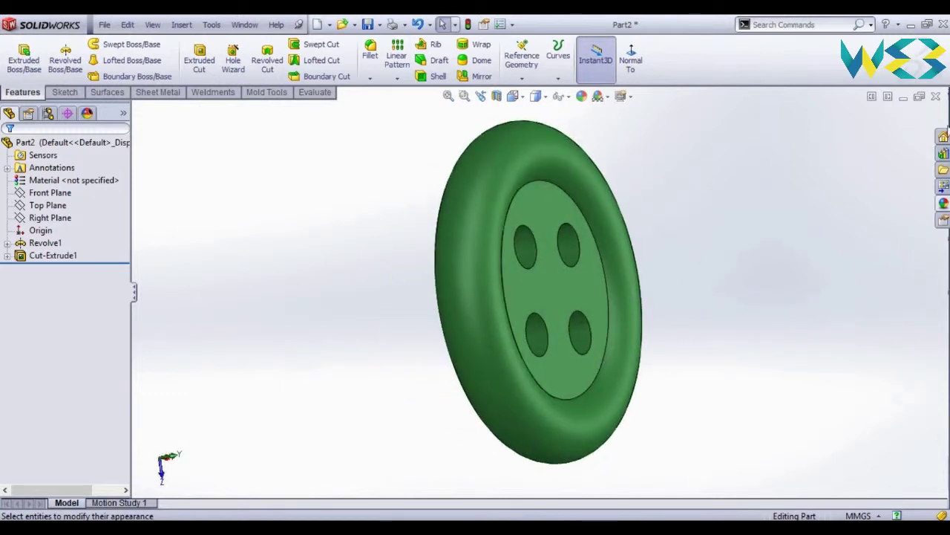
pyautogui.moveTo(781, 308)
pyautogui.mouseDown(button='middle')
pyautogui.moveTo(770, 244)
pyautogui.moveTo(755, 245)
pyautogui.mouseUp(button='middle')
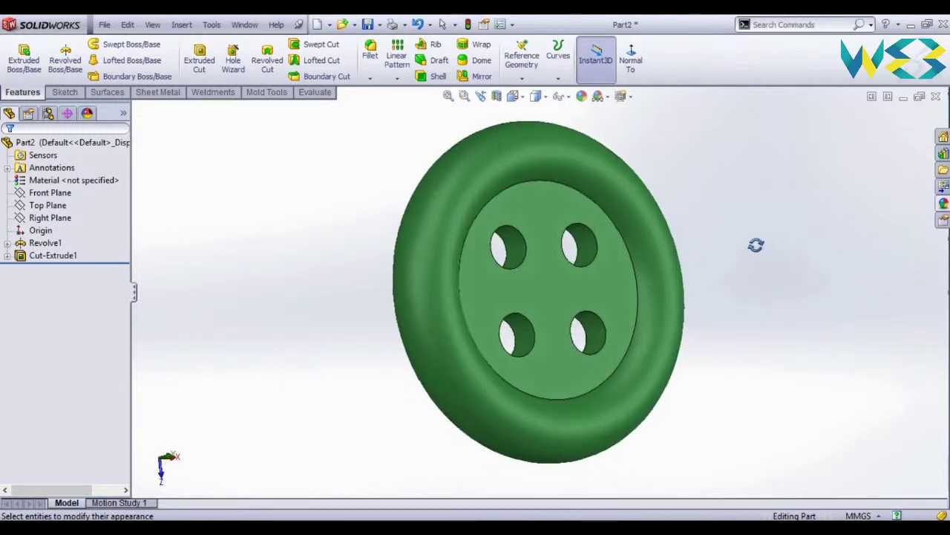